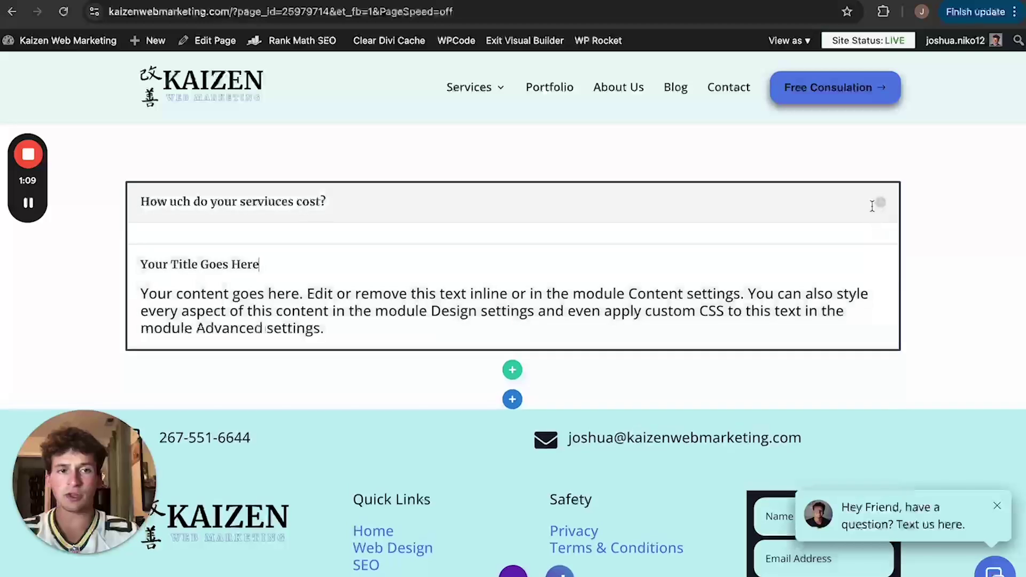
# - Replace the accordion module with an Audio module, look over its content settings and close them
pyautogui.click(875, 296)
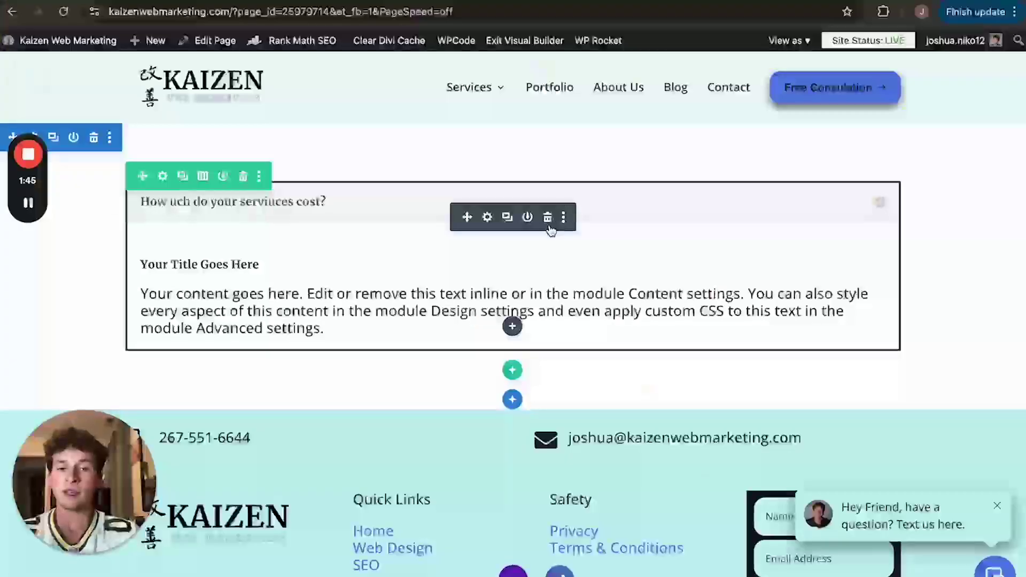
pyautogui.click(544, 217)
pyautogui.click(512, 198)
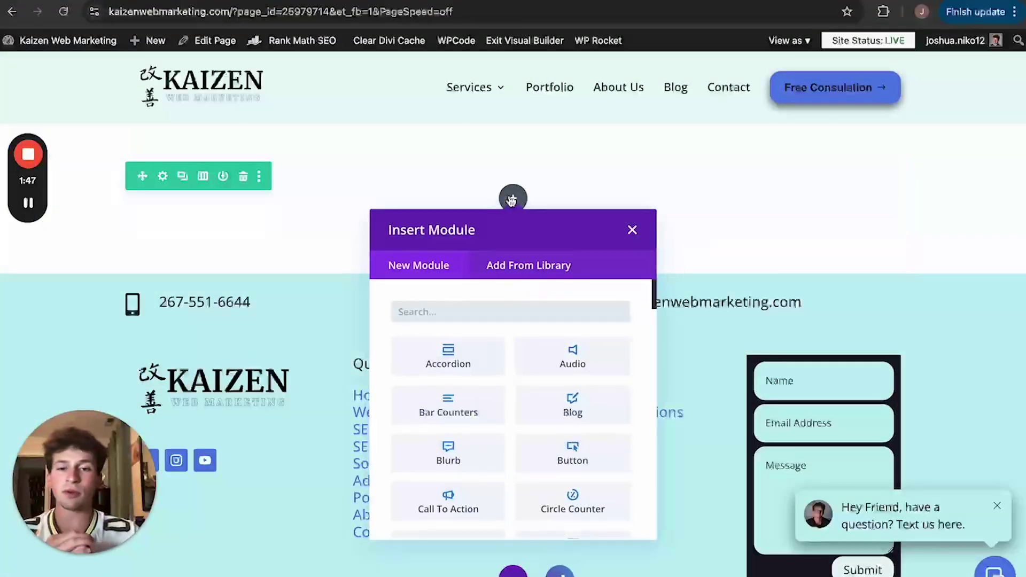
pyautogui.click(577, 358)
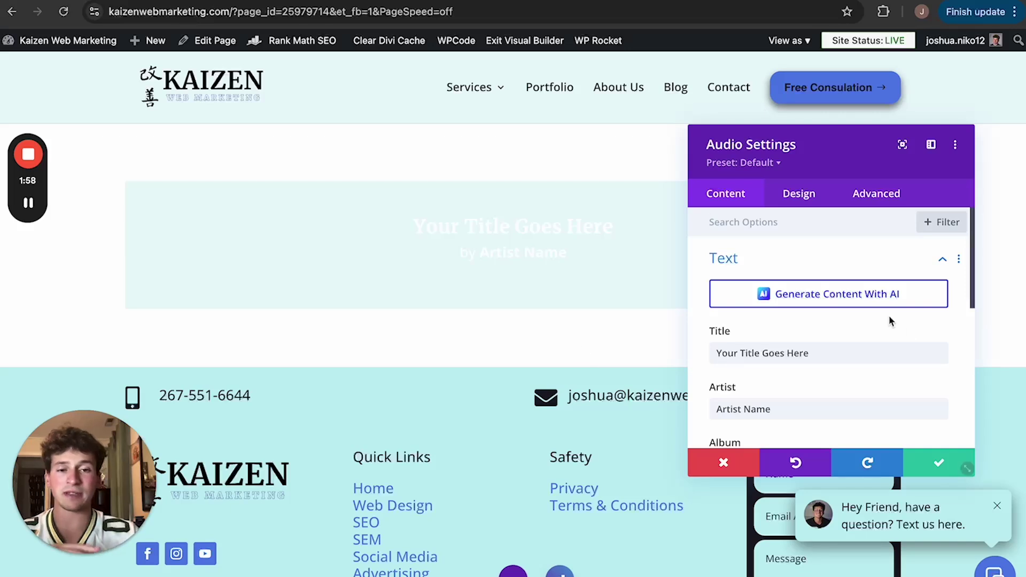
pyautogui.scroll(-5, 844, 310)
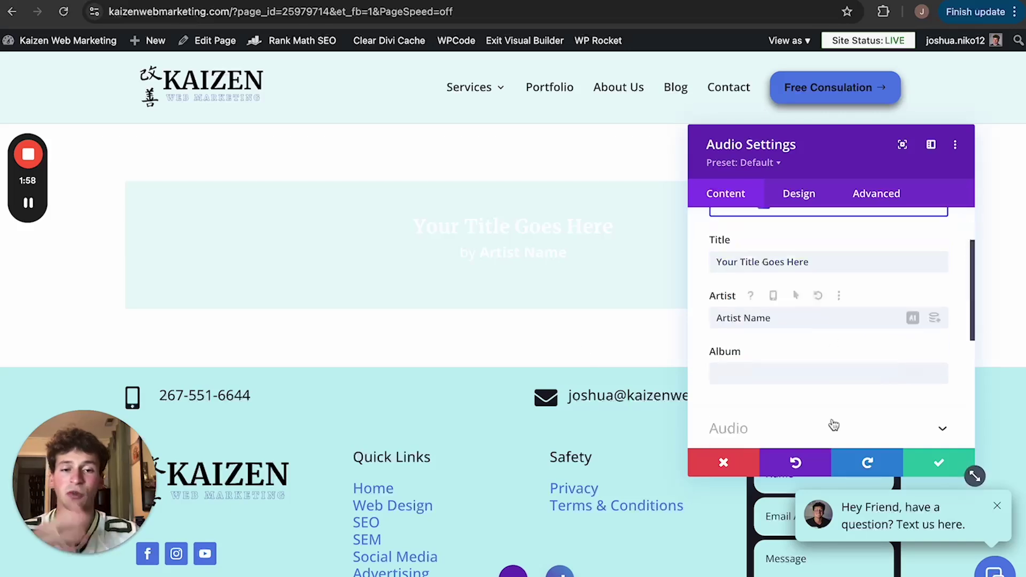
pyautogui.click(722, 461)
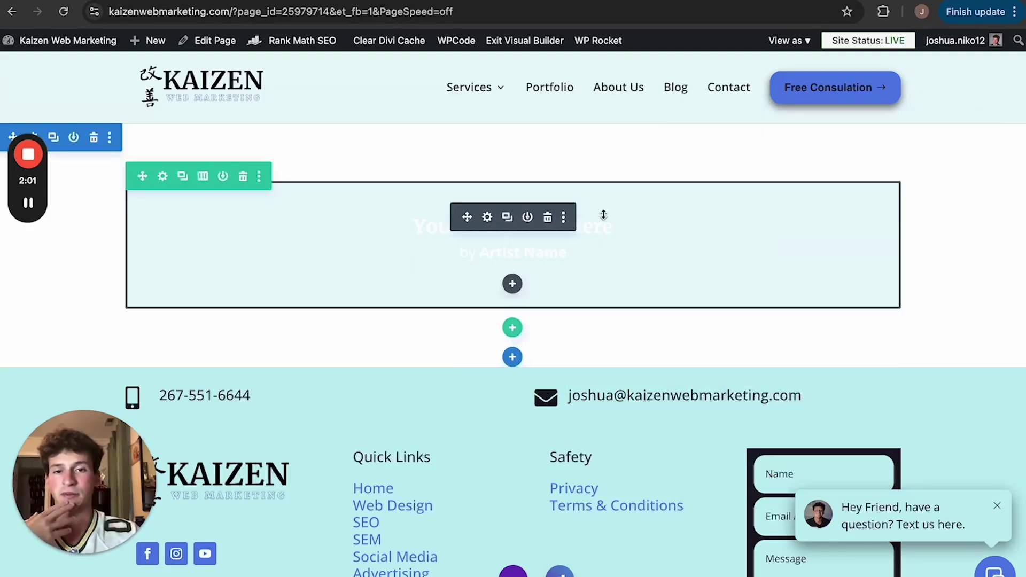
# - Delete the Audio module and insert a Bar Counters module in the empty row
pyautogui.click(545, 221)
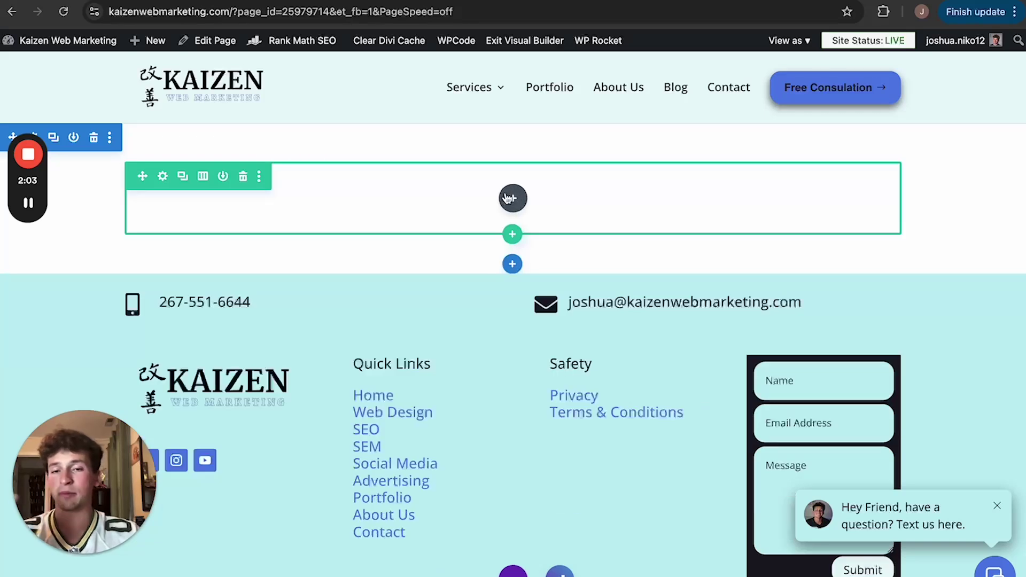
pyautogui.click(511, 199)
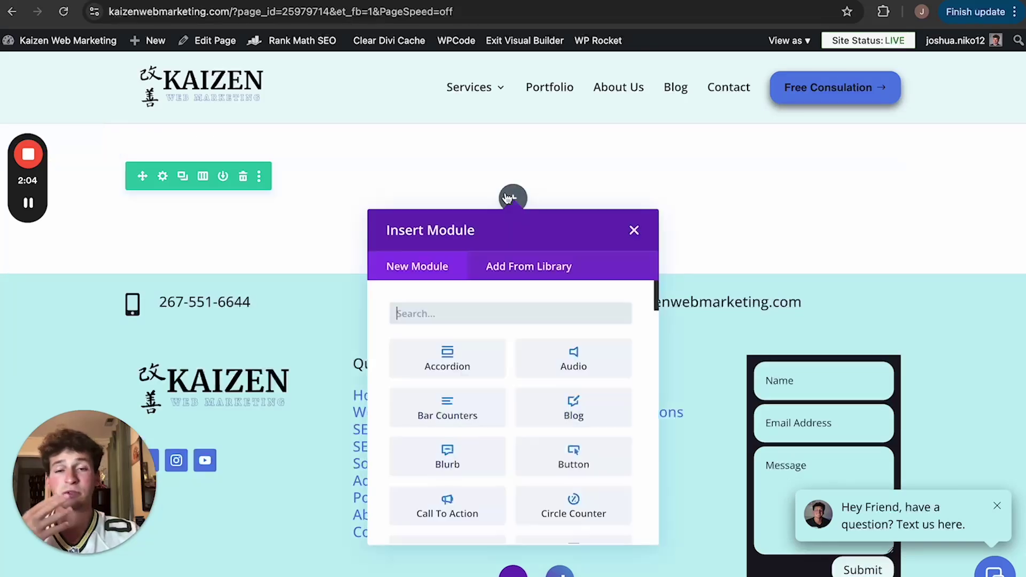
pyautogui.click(462, 422)
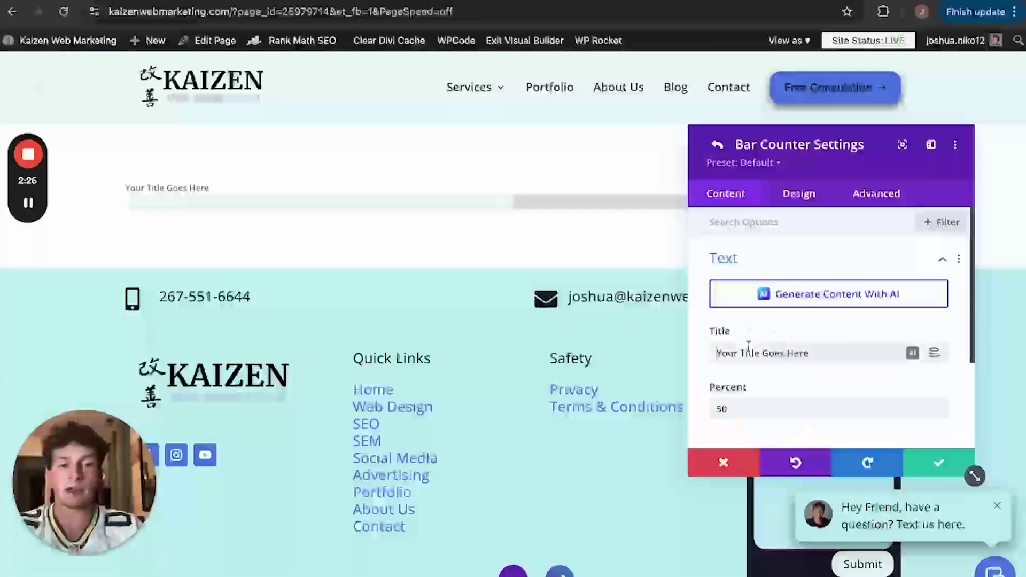
# - Title the bar counter "How Many Of Our Customers Are Satisfied" and set its percent to 80
pyautogui.tripleClick(748, 350)
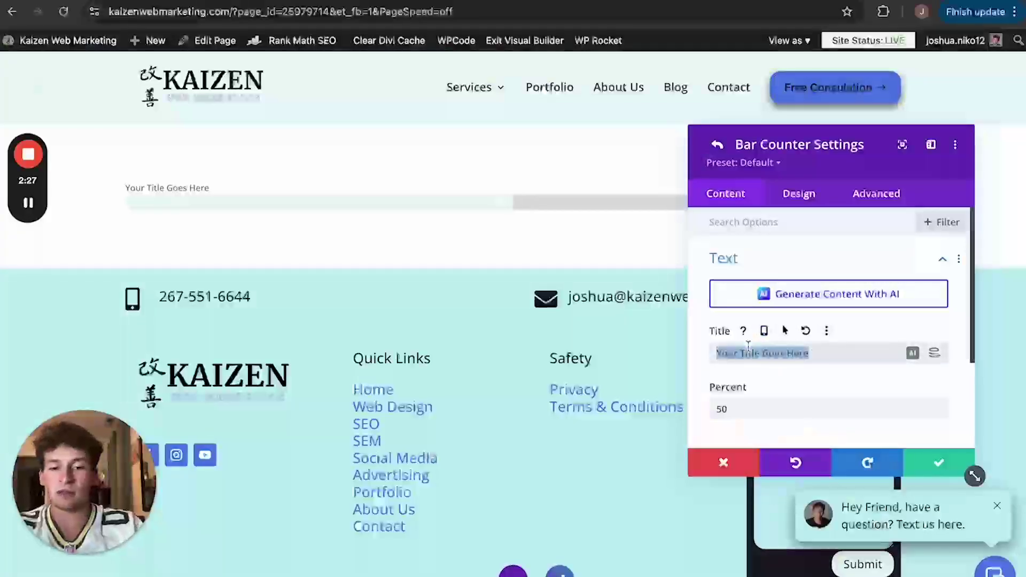
pyautogui.write('How Many Of Our Customers Ar')
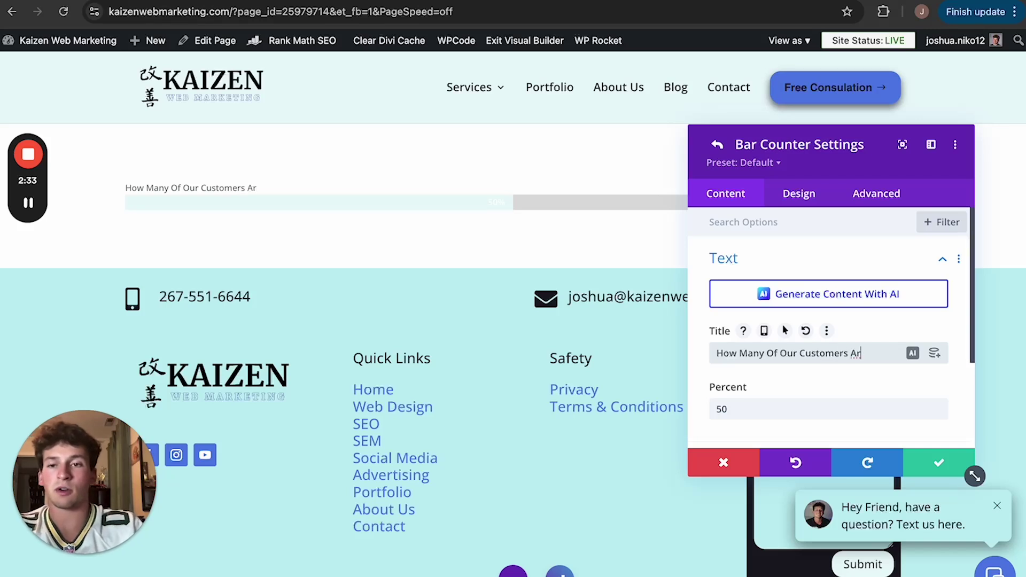
pyautogui.write('e Satisfied')
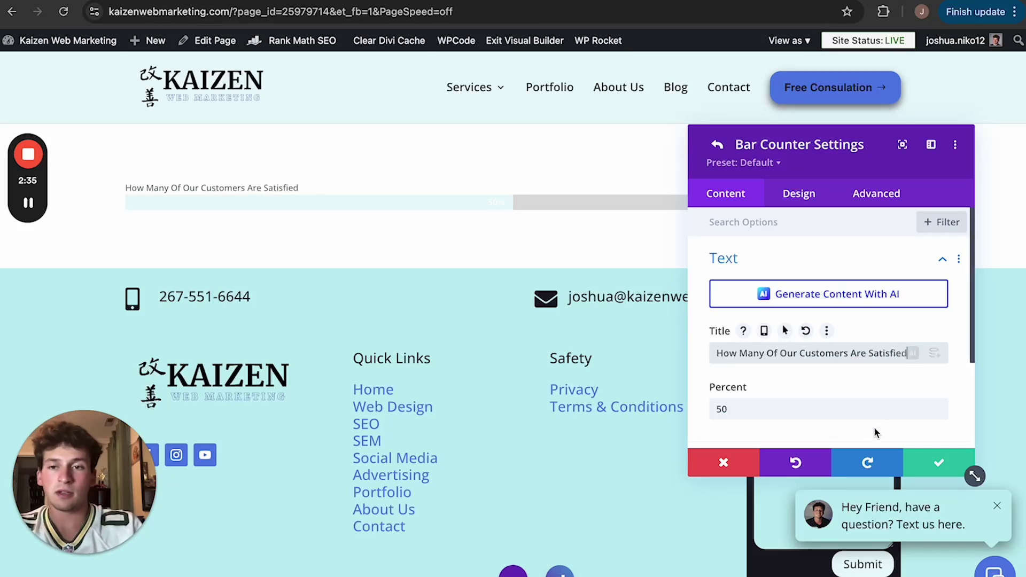
pyautogui.scroll(-1, 785, 363)
pyautogui.click(785, 363)
pyautogui.write('80')
pyautogui.moveTo(802, 160); pyautogui.dragTo(795, 135)
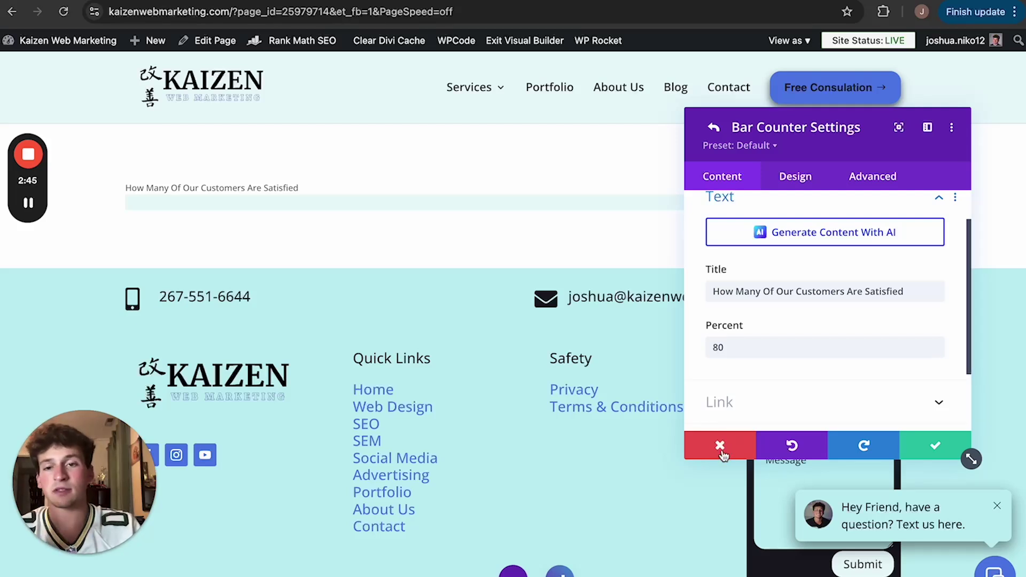
pyautogui.scroll(1, 706, 200)
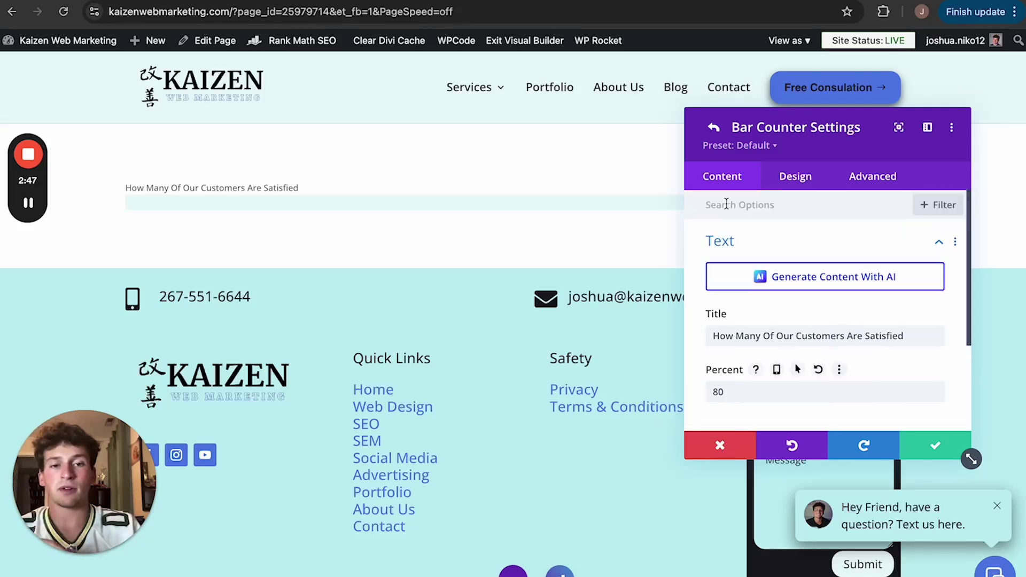
# - Try adding two more bar counters to the module, and discard these additions
pyautogui.click(711, 129)
pyautogui.click(826, 308)
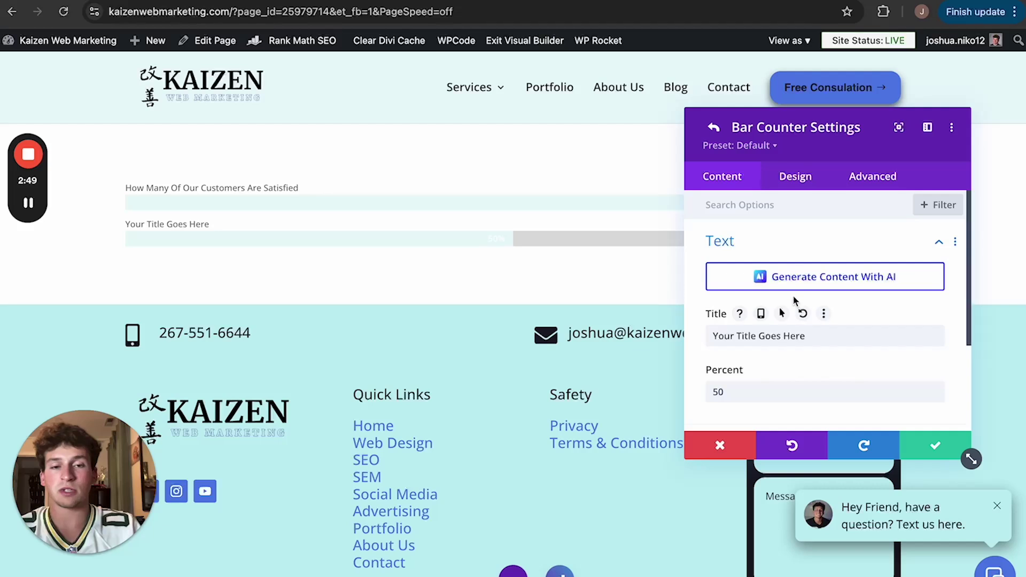
pyautogui.scroll(-2, 759, 257)
pyautogui.click(715, 128)
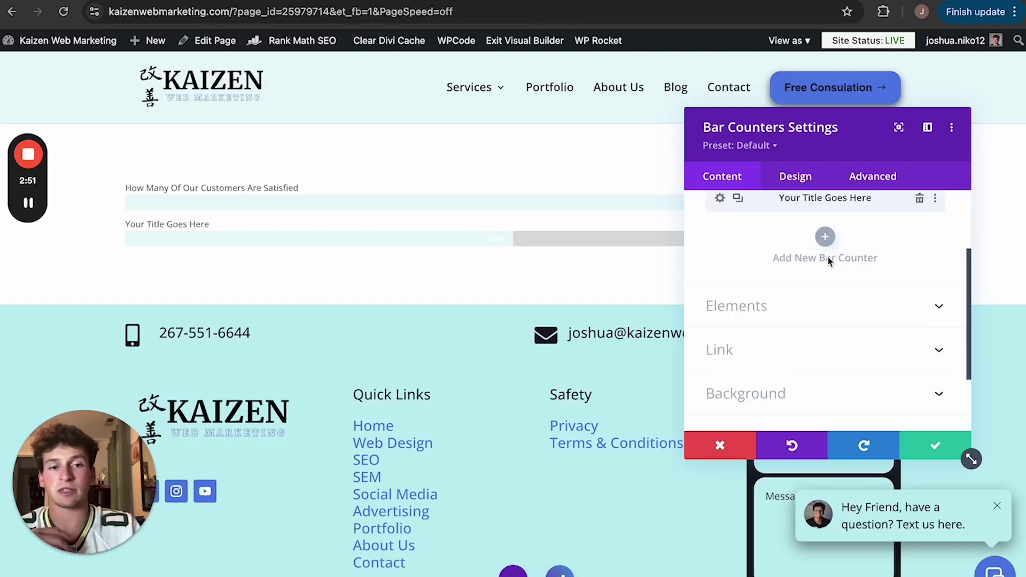
pyautogui.click(825, 238)
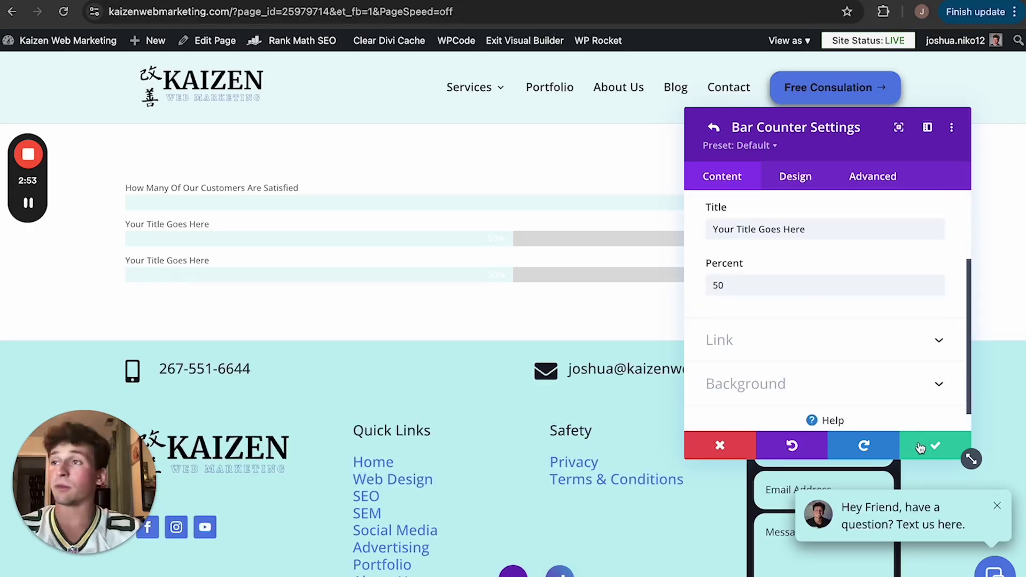
pyautogui.click(719, 445)
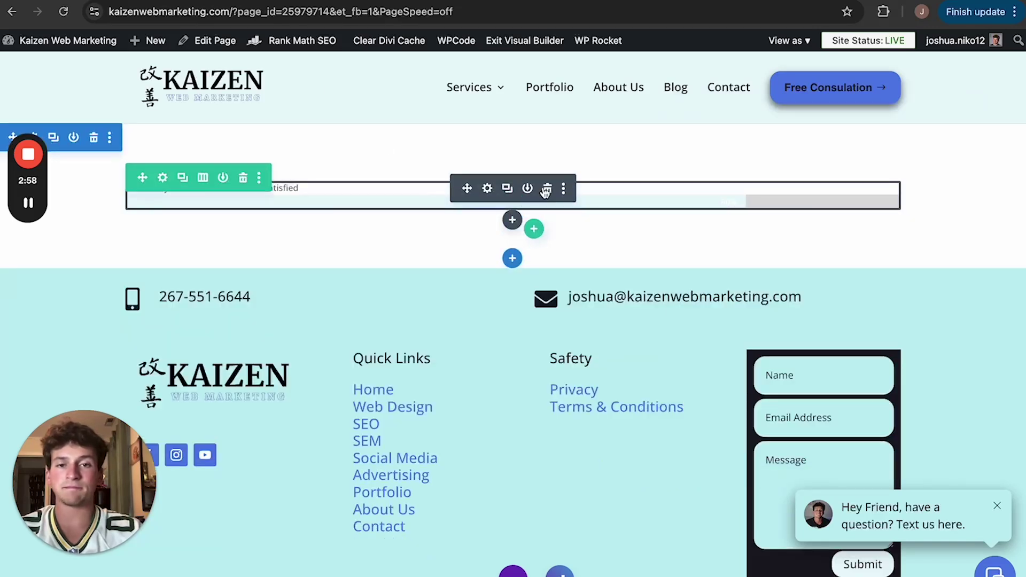
# - Replace the Bar Counters module with a Blog module and look through the posts it displays
pyautogui.click(513, 198)
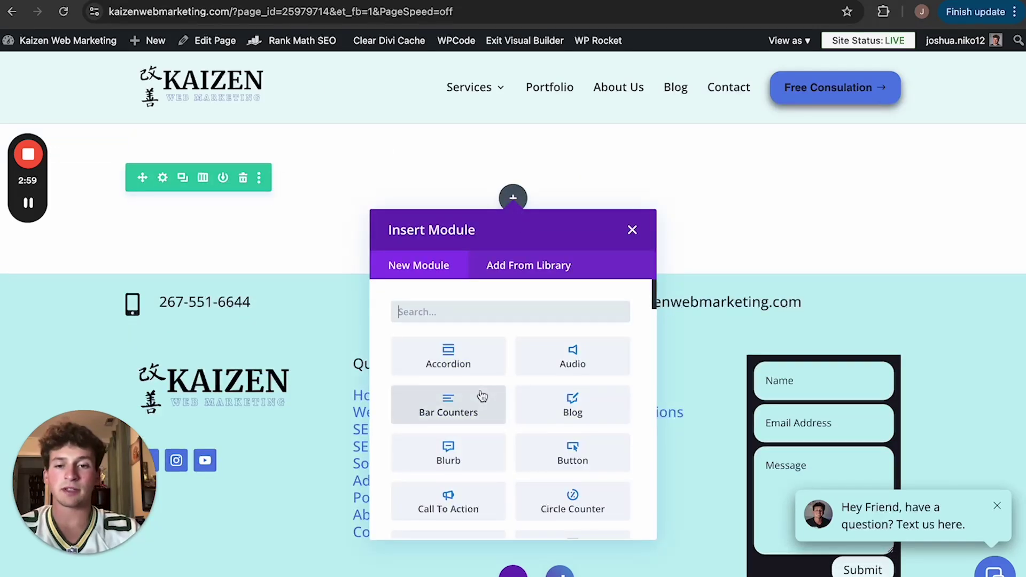
pyautogui.click(575, 411)
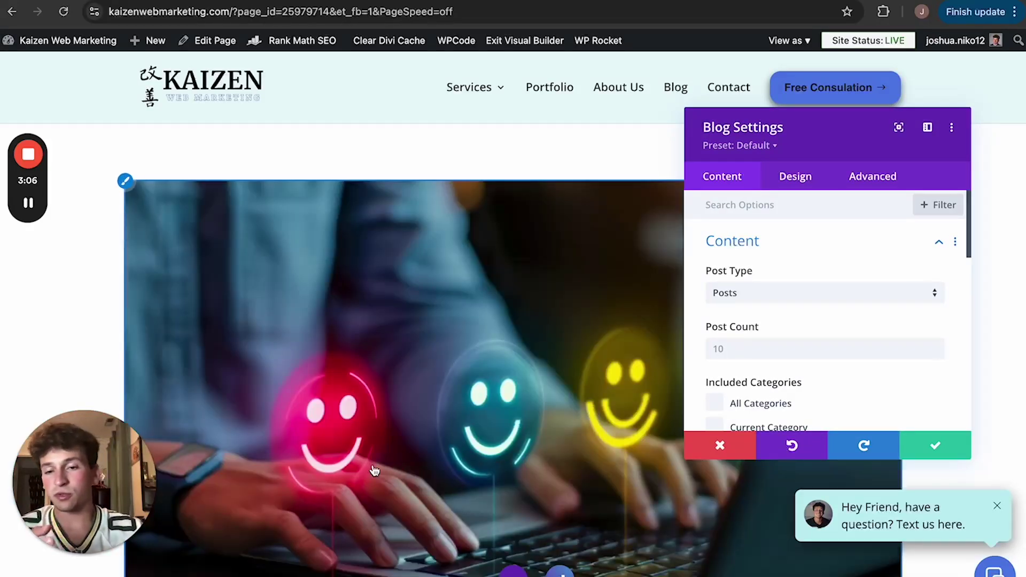
pyautogui.scroll(-15, 375, 470)
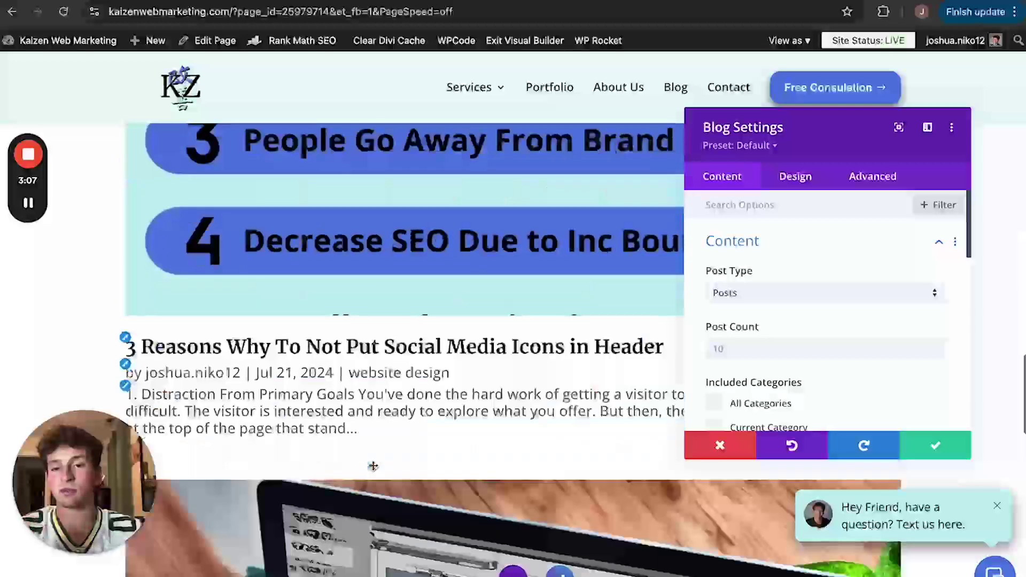
pyautogui.scroll(-10, 373, 466)
pyautogui.scroll(15, 374, 470)
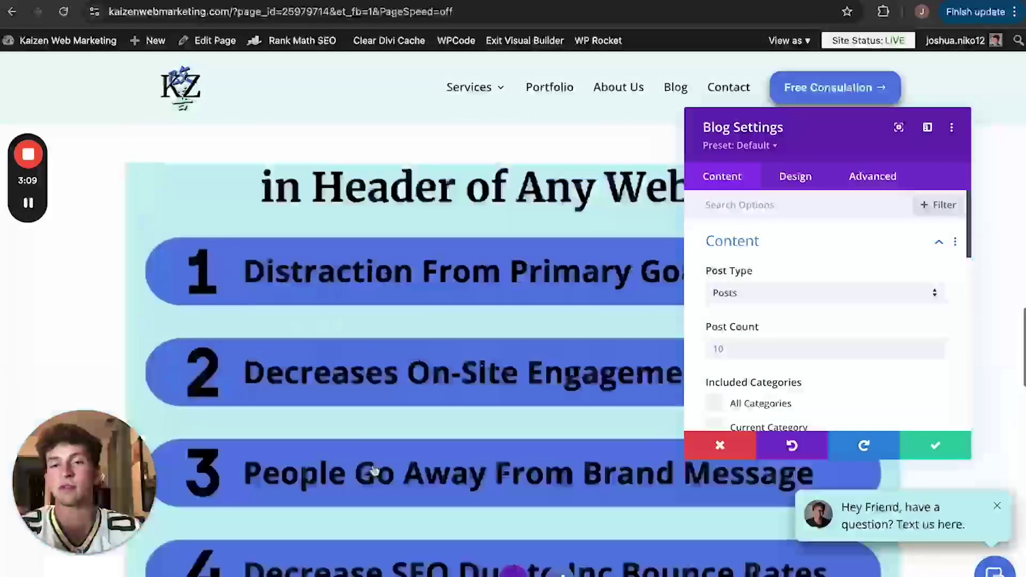
pyautogui.scroll(10, 374, 471)
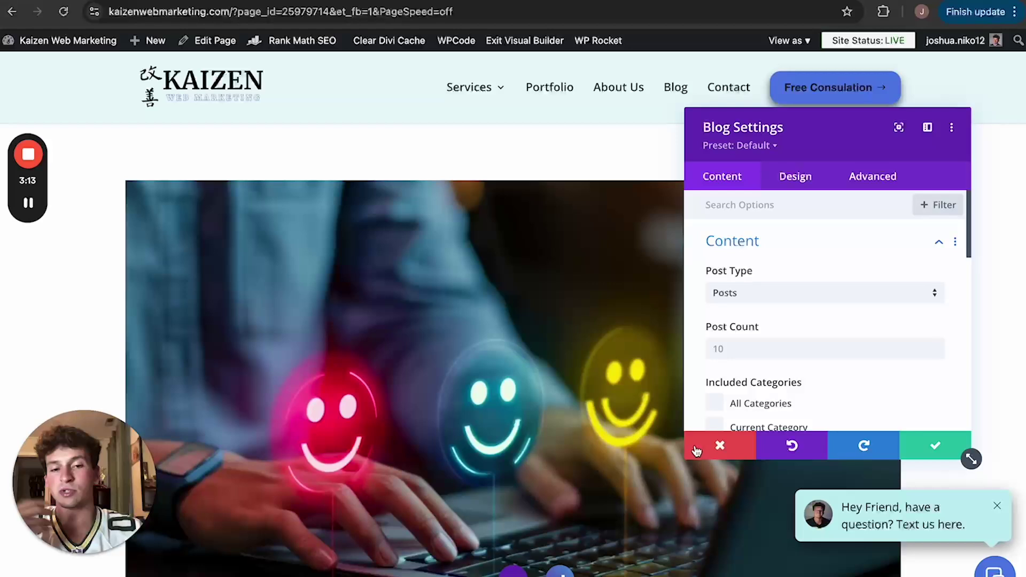
# - Examine the Blog module's content options, including post count, included categories and post offset, and close the settings
pyautogui.scroll(-2, 742, 333)
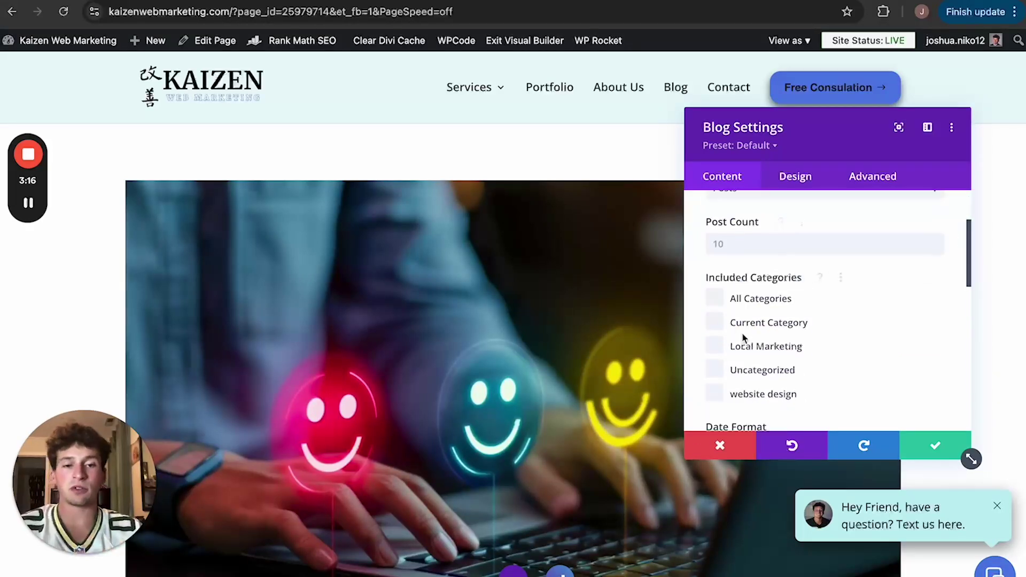
pyautogui.scroll(1, 722, 298)
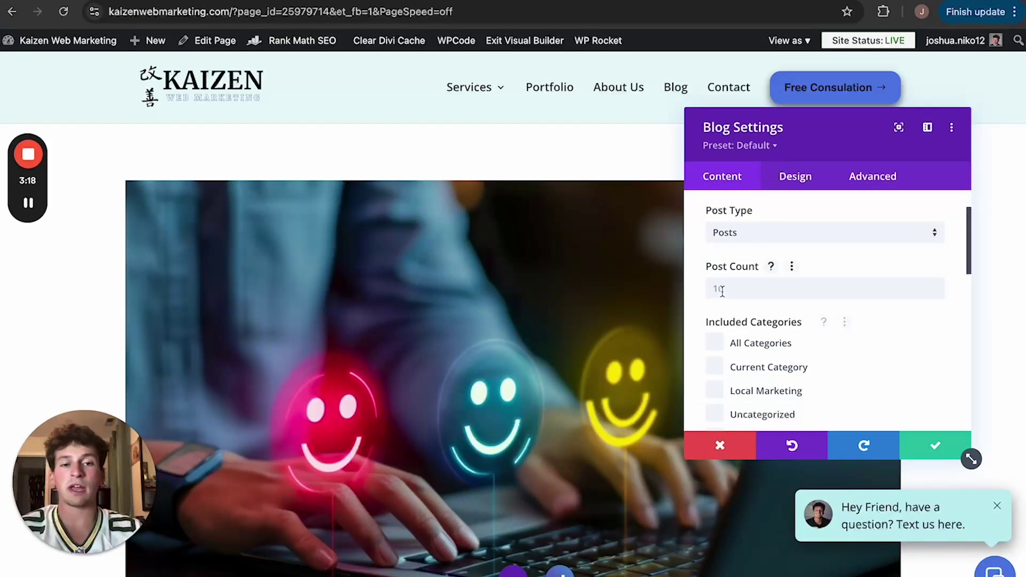
pyautogui.scroll(-7, 722, 297)
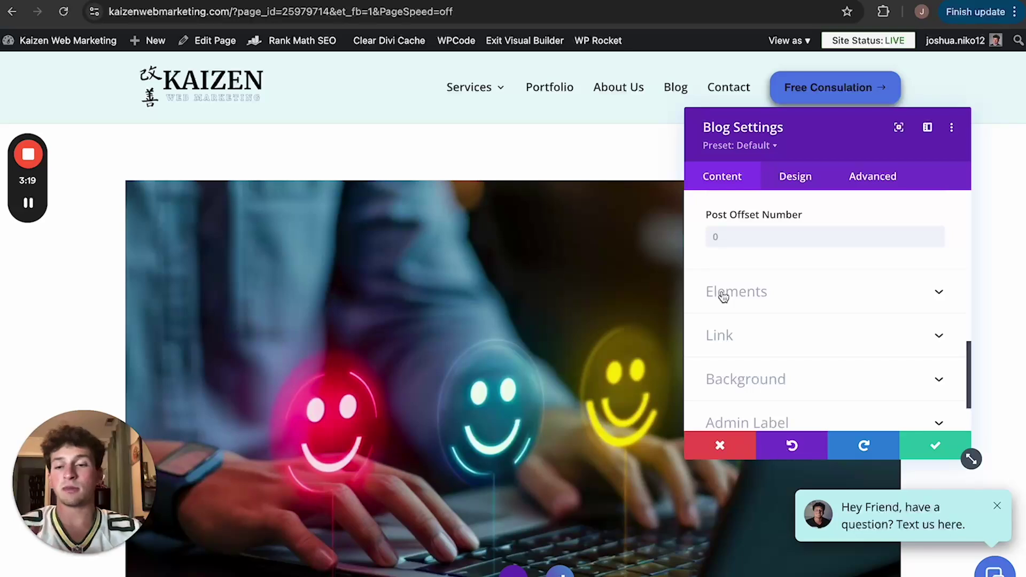
pyautogui.scroll(-1, 727, 321)
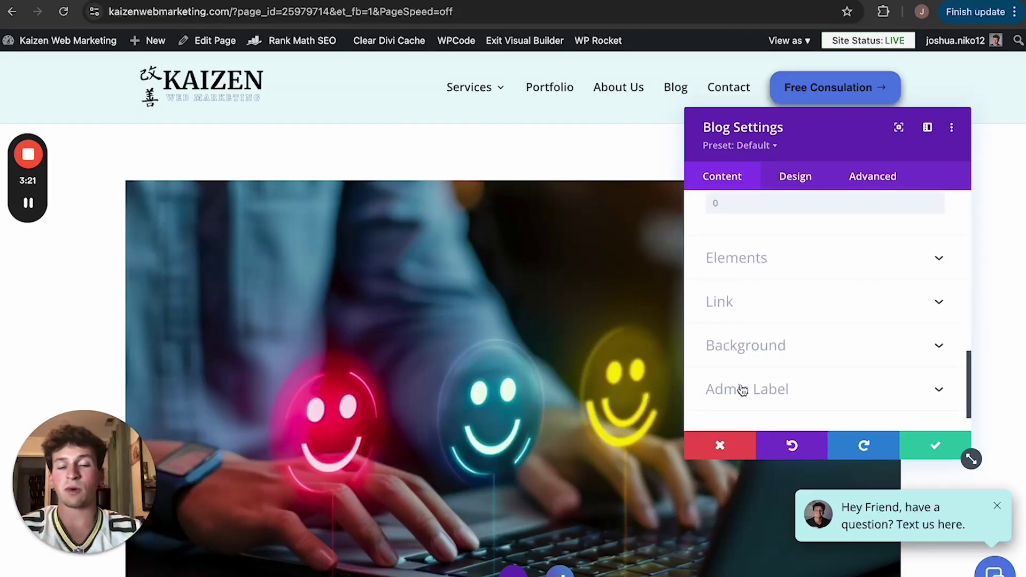
pyautogui.click(733, 447)
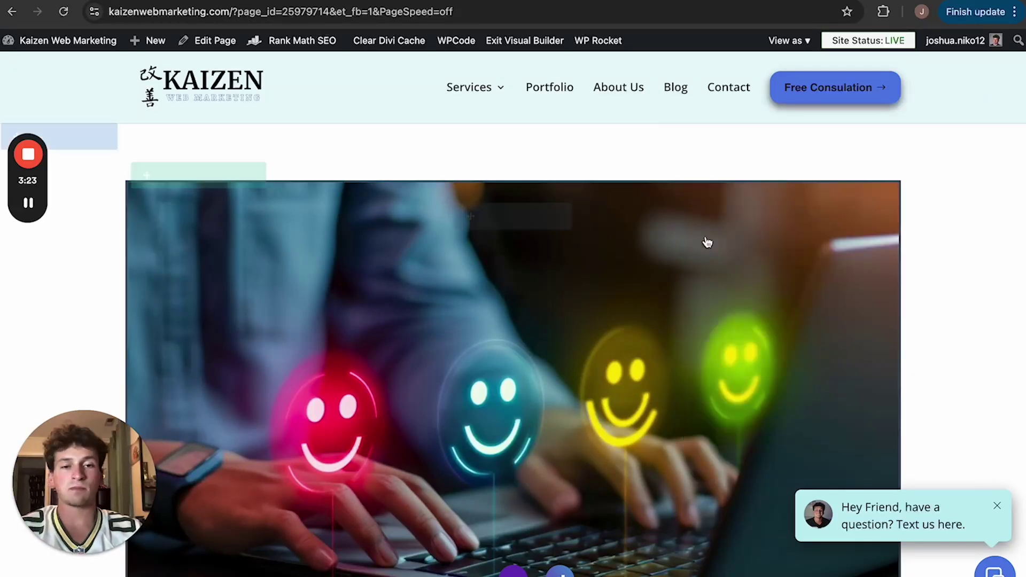
# - Delete the Blog module and insert a Blurb module in its place
pyautogui.click(548, 219)
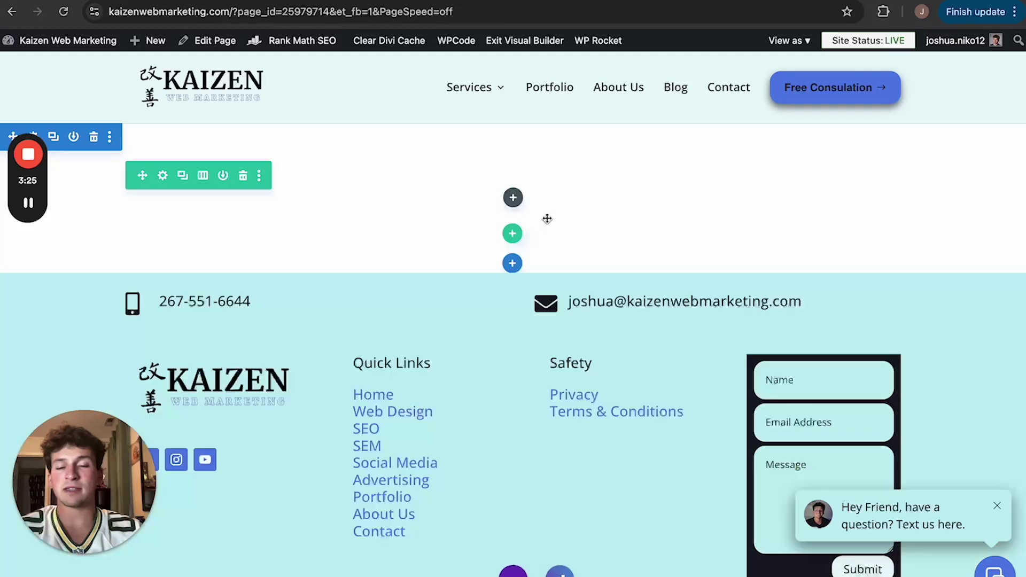
pyautogui.click(512, 198)
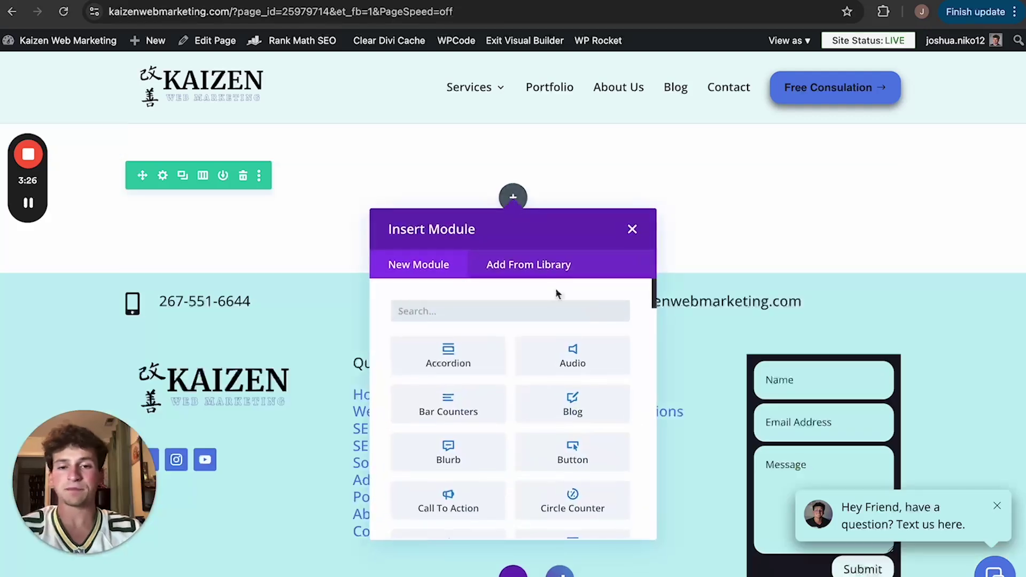
pyautogui.click(454, 450)
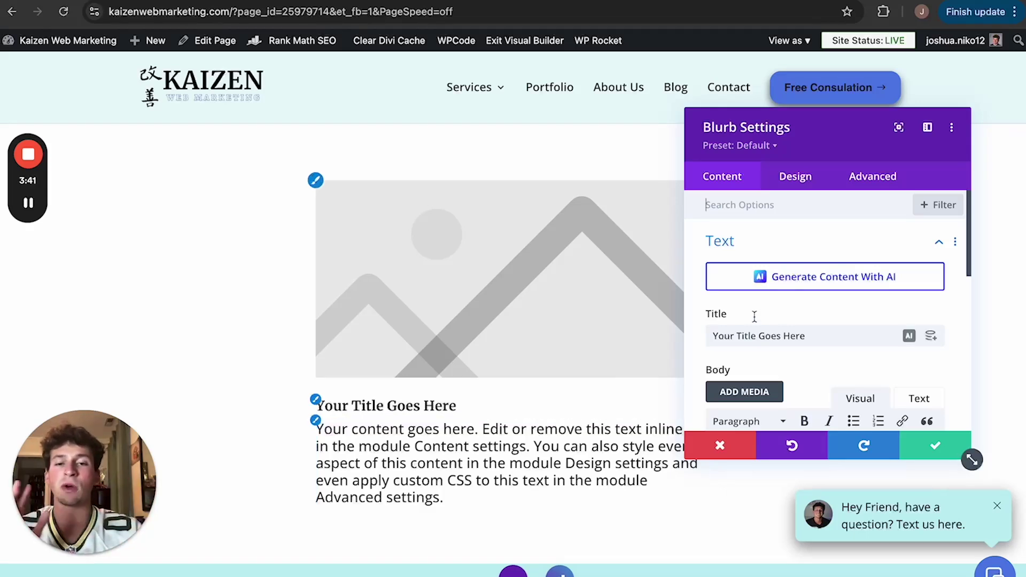
# - Try replacing the blurb's image with the circled right-chevron icon, and discard the change
pyautogui.scroll(-10, 754, 314)
pyautogui.click(805, 245)
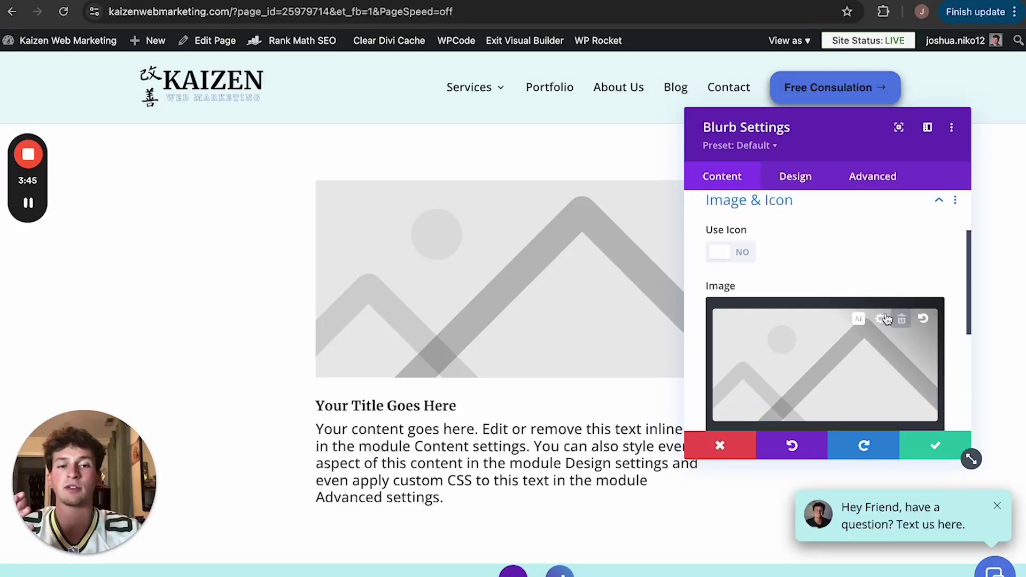
pyautogui.click(905, 320)
pyautogui.click(737, 263)
pyautogui.click(737, 263)
pyautogui.click(737, 263)
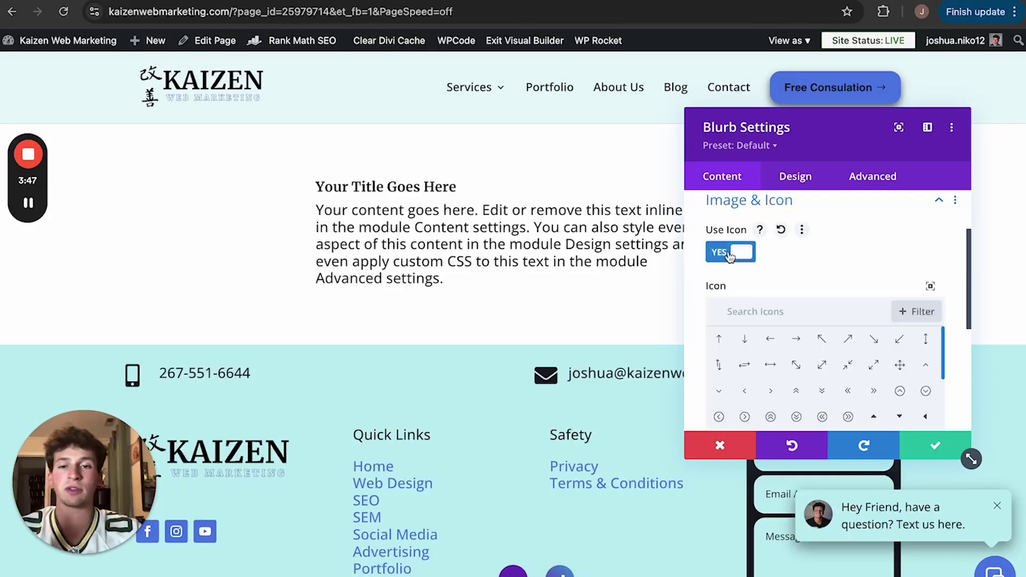
pyautogui.scroll(-1, 753, 271)
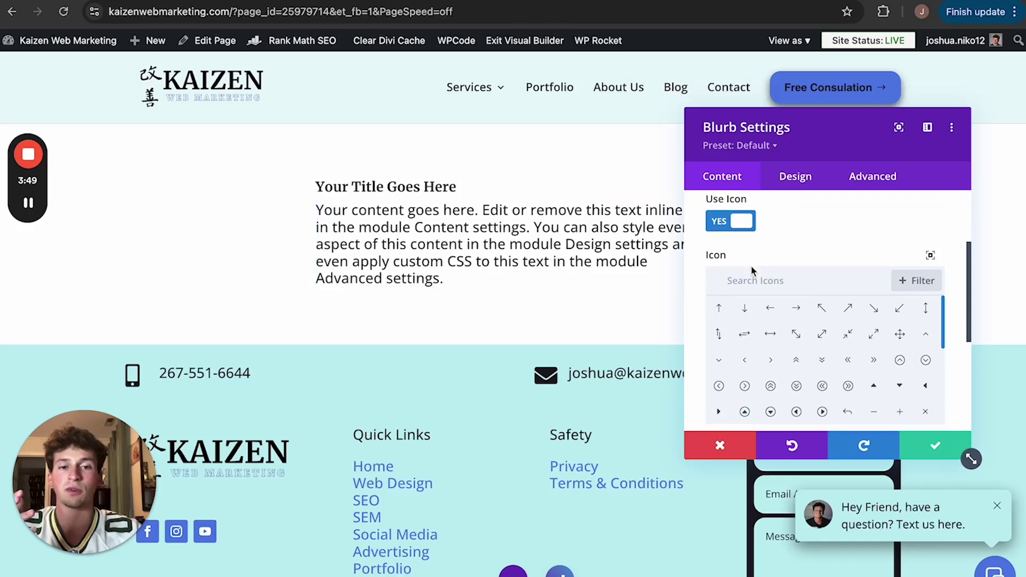
pyautogui.click(744, 386)
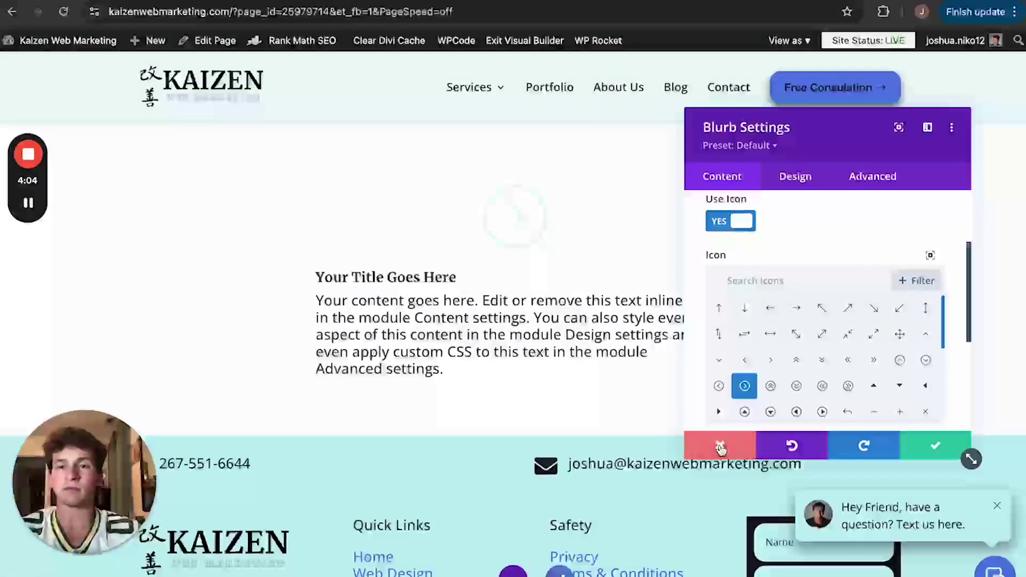
pyautogui.click(935, 445)
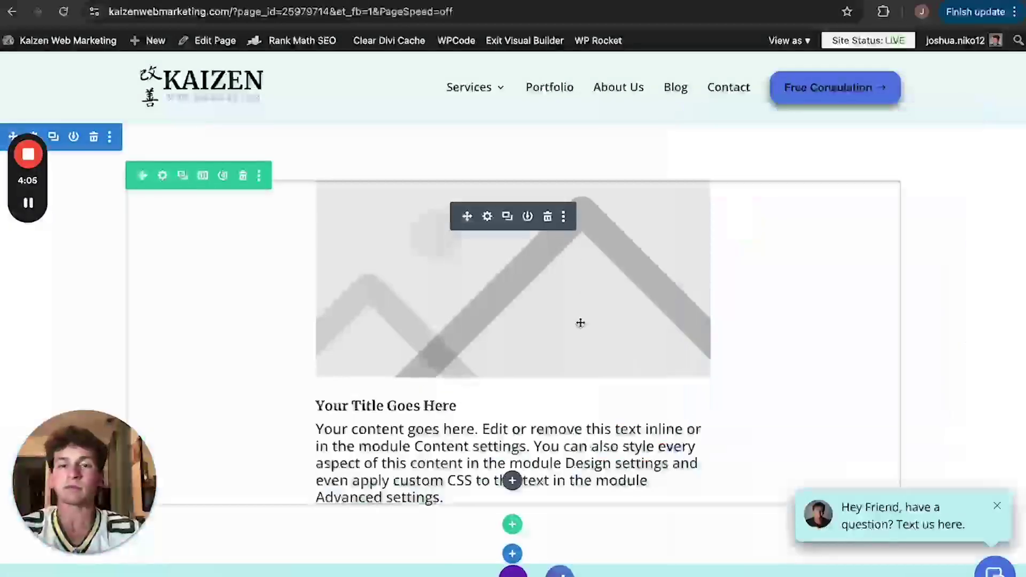
# - Replace the Blurb module with a Button module and open its button text for editing
pyautogui.click(547, 218)
pyautogui.click(514, 196)
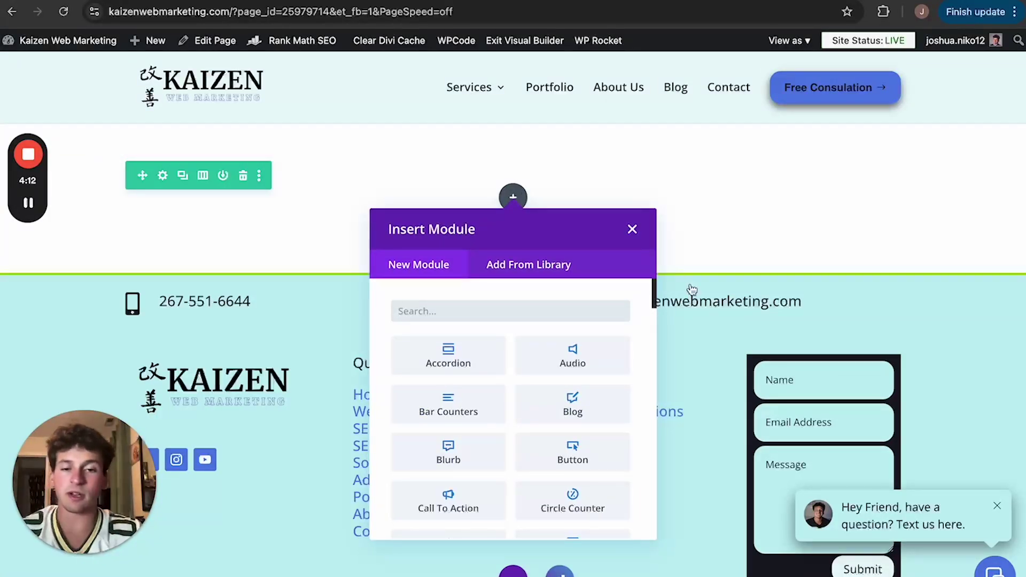
pyautogui.click(592, 456)
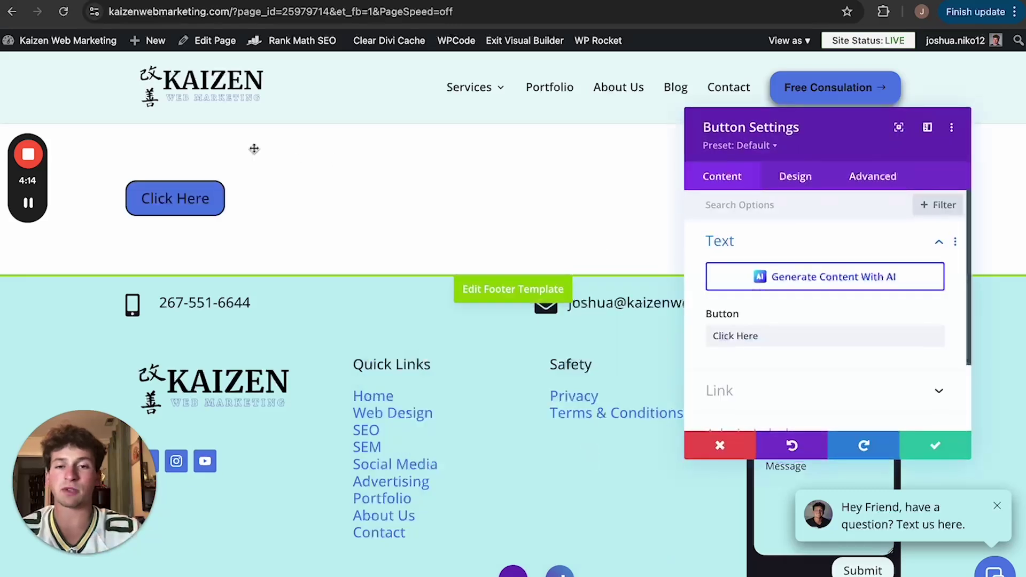
pyautogui.click(743, 337)
pyautogui.doubleClick(743, 336)
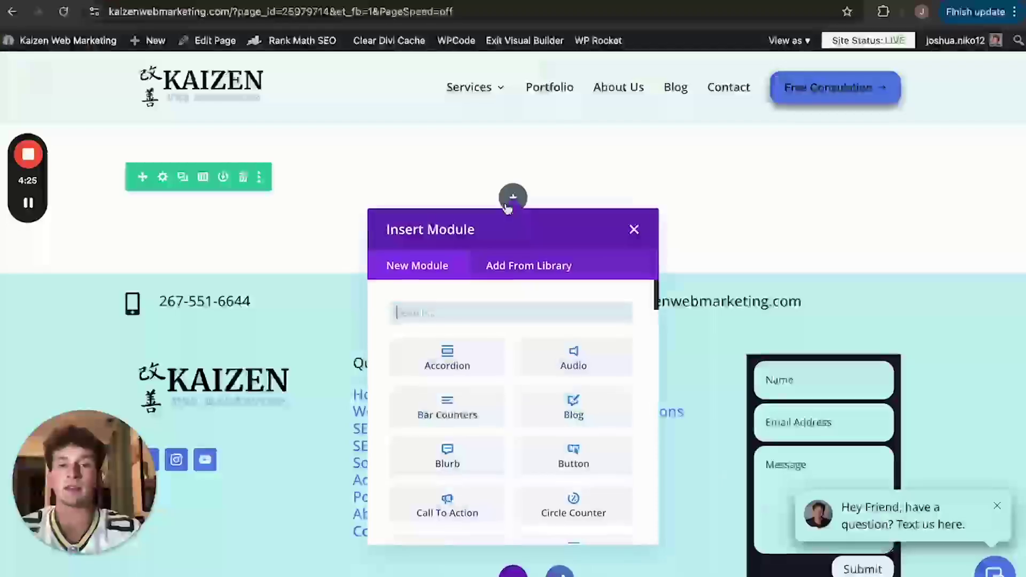
# - Insert a Call To Action module and look through its title, button, body and link options before closing the settings
pyautogui.scroll(-3, 528, 380)
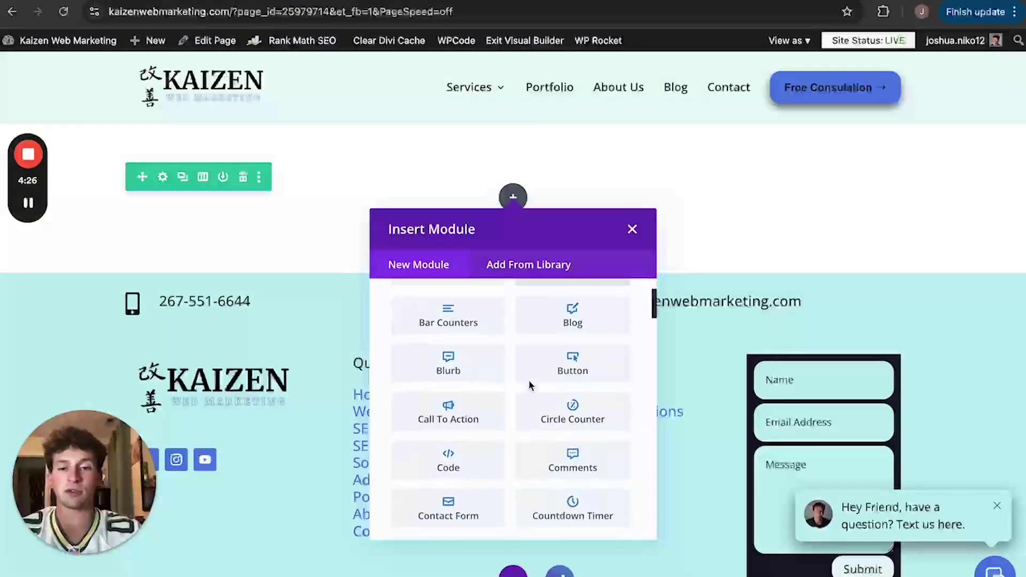
pyautogui.click(438, 417)
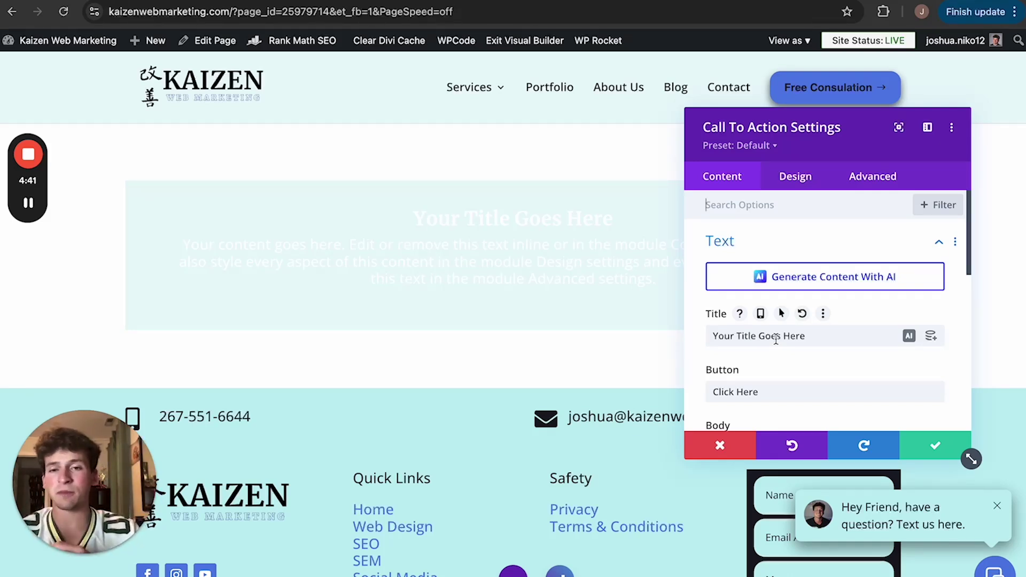
pyautogui.scroll(-1, 788, 351)
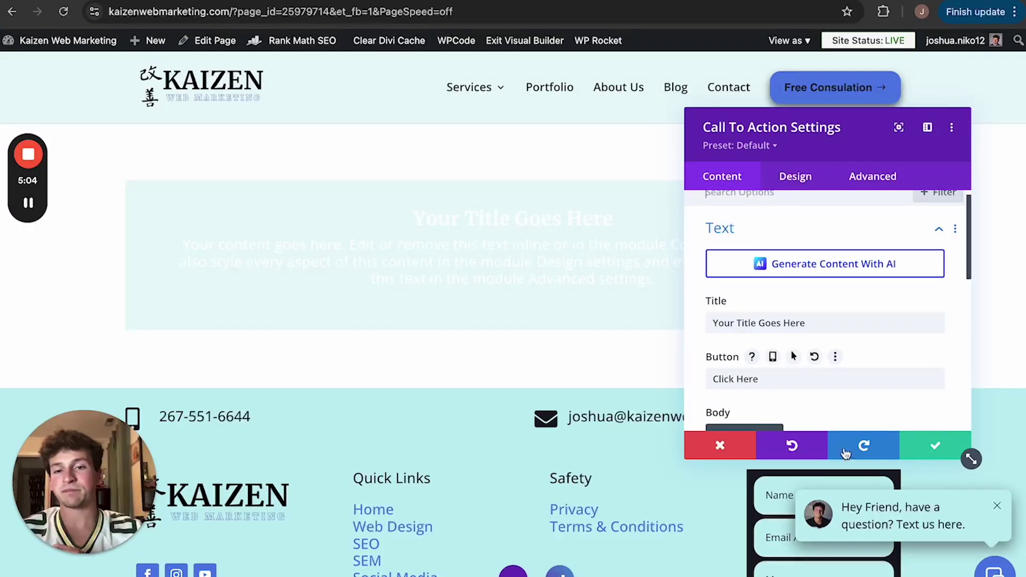
pyautogui.scroll(-3, 779, 370)
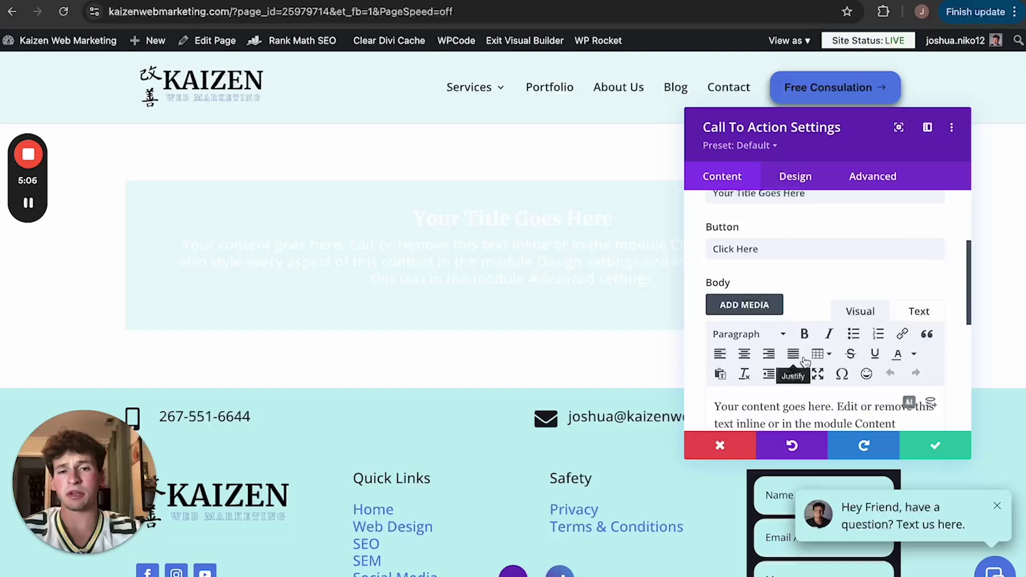
pyautogui.scroll(-3, 806, 363)
pyautogui.scroll(-2, 806, 363)
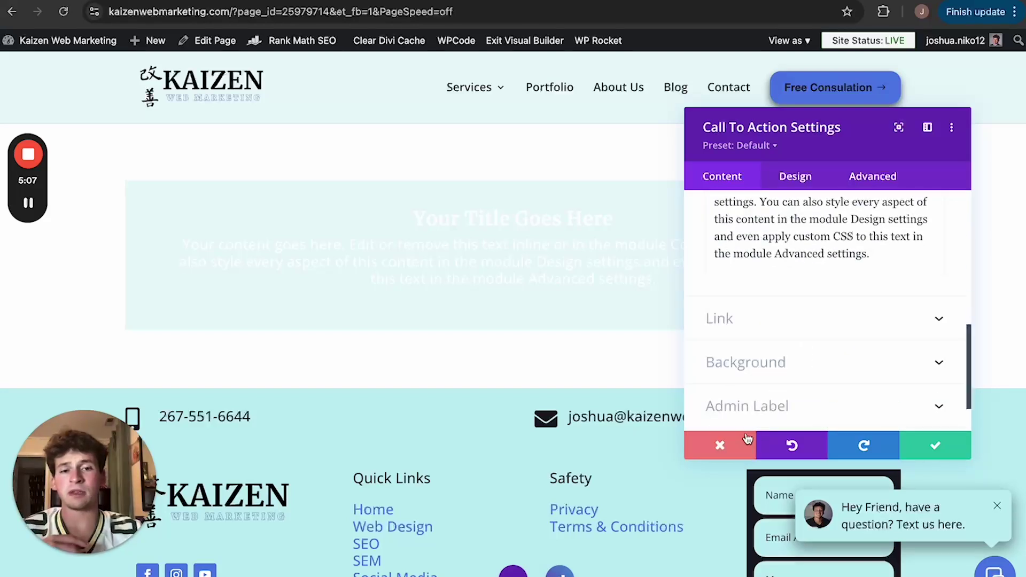
pyautogui.click(721, 444)
# - Replace the Call To Action module with a Circle Counter module and look through its content settings
pyautogui.click(553, 217)
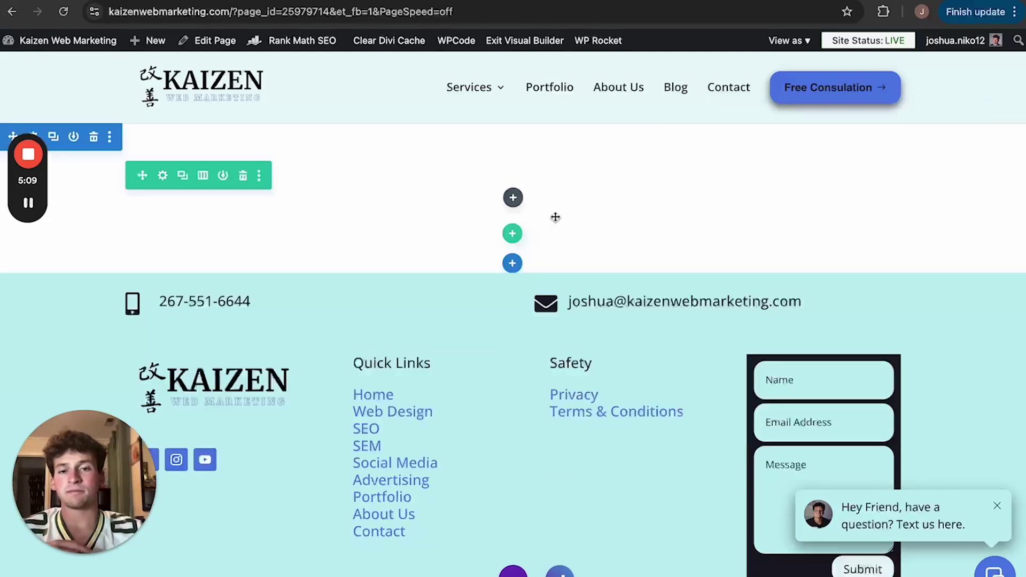
pyautogui.click(513, 198)
pyautogui.scroll(-3, 517, 428)
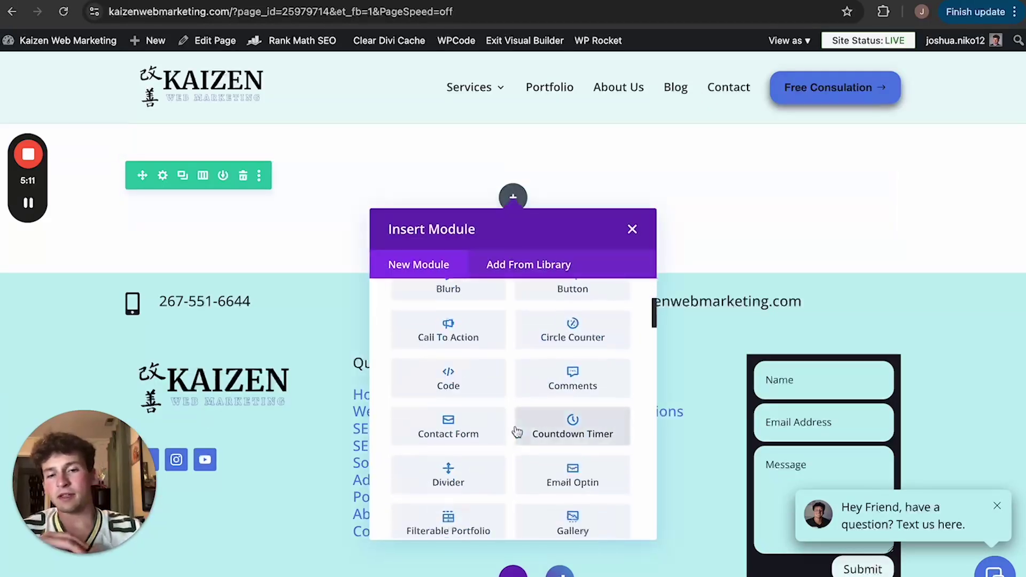
pyautogui.click(563, 349)
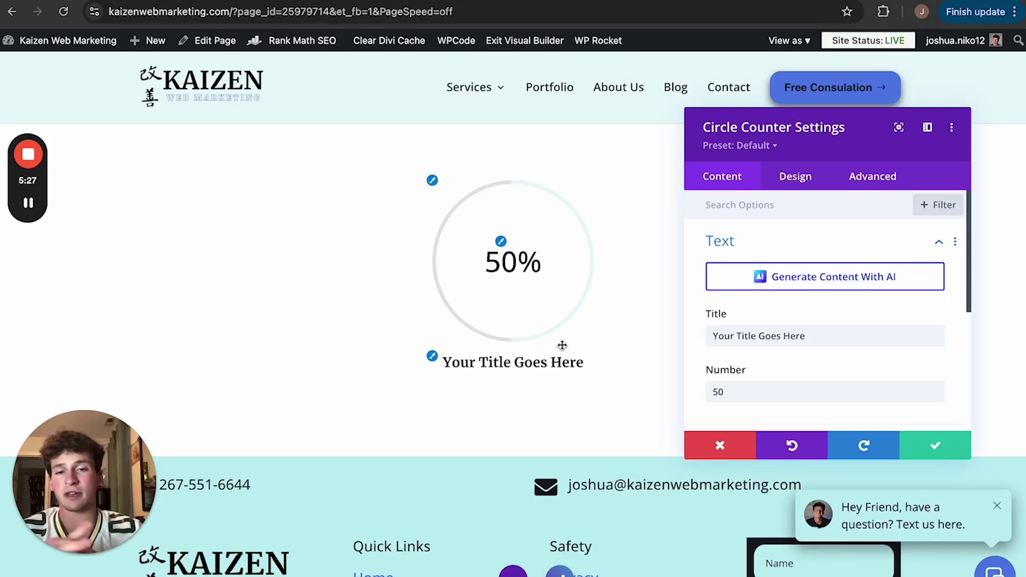
pyautogui.scroll(-5, 846, 344)
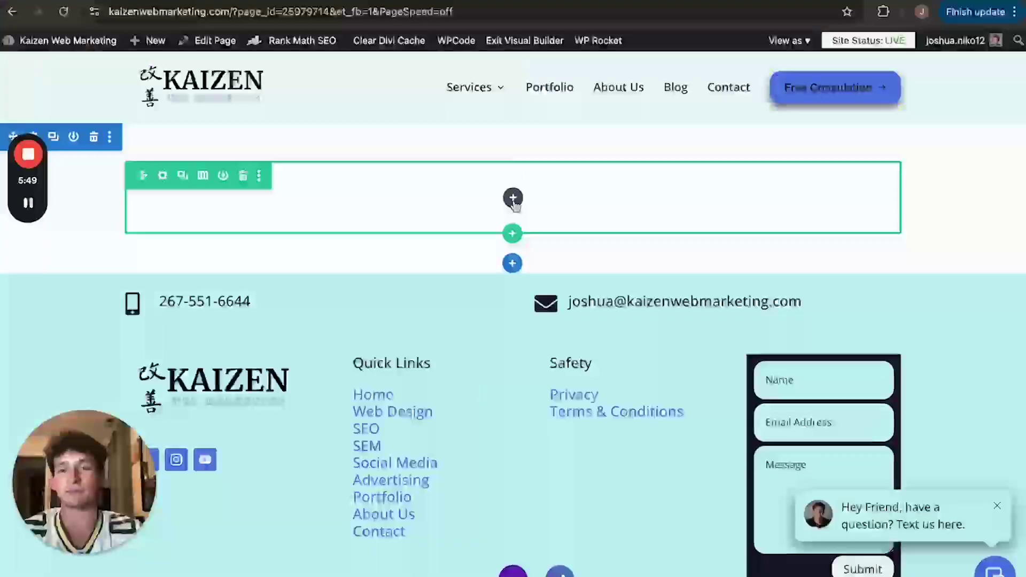
# - Insert a Code module in the empty row and close its settings
pyautogui.click(513, 198)
pyautogui.scroll(-2, 581, 401)
pyautogui.click(428, 395)
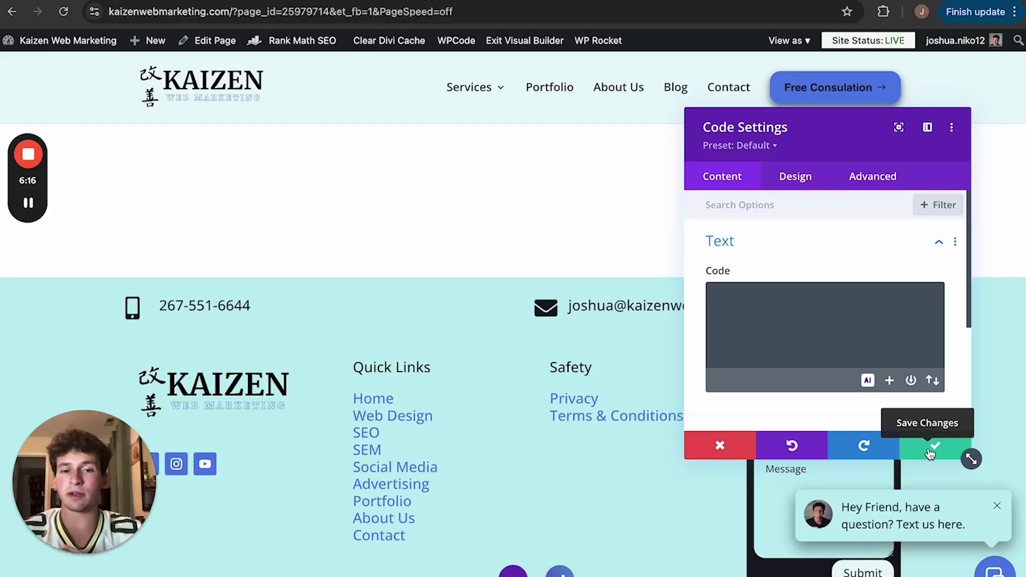
pyautogui.click(708, 447)
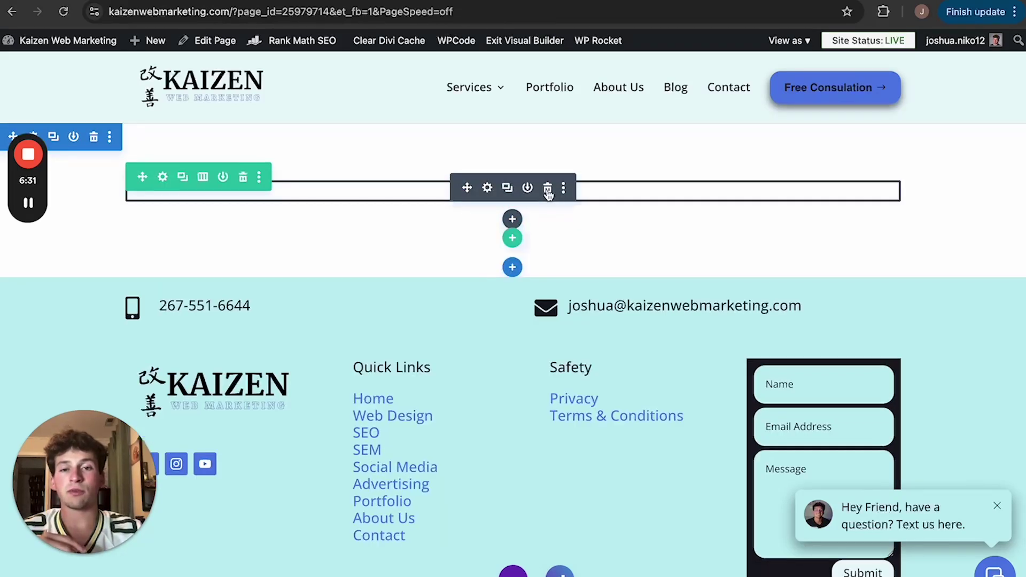
# - Delete the Code module and insert a Contact Form module in its place
pyautogui.click(548, 188)
pyautogui.click(513, 197)
pyautogui.scroll(-4, 585, 457)
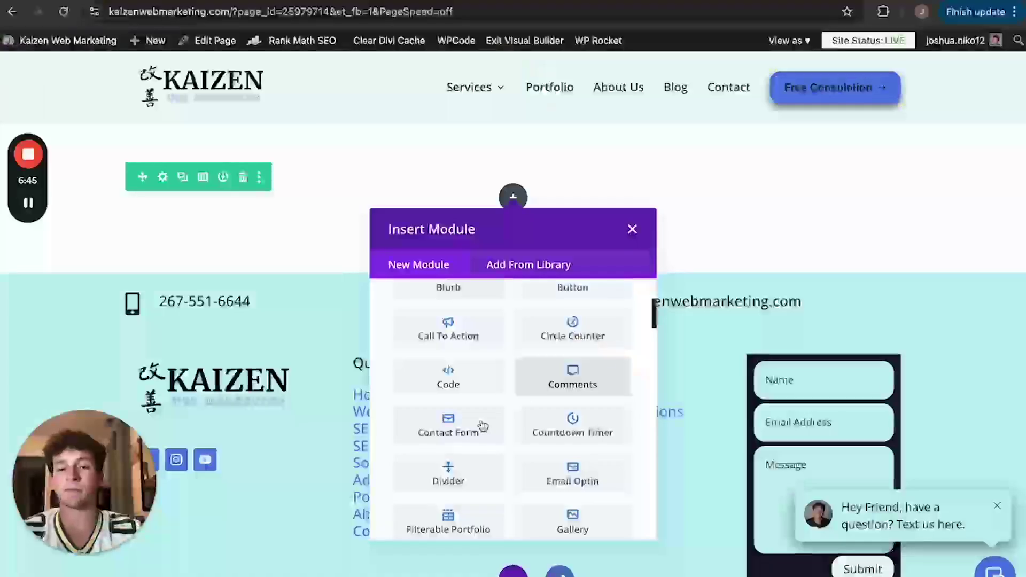
pyautogui.click(470, 425)
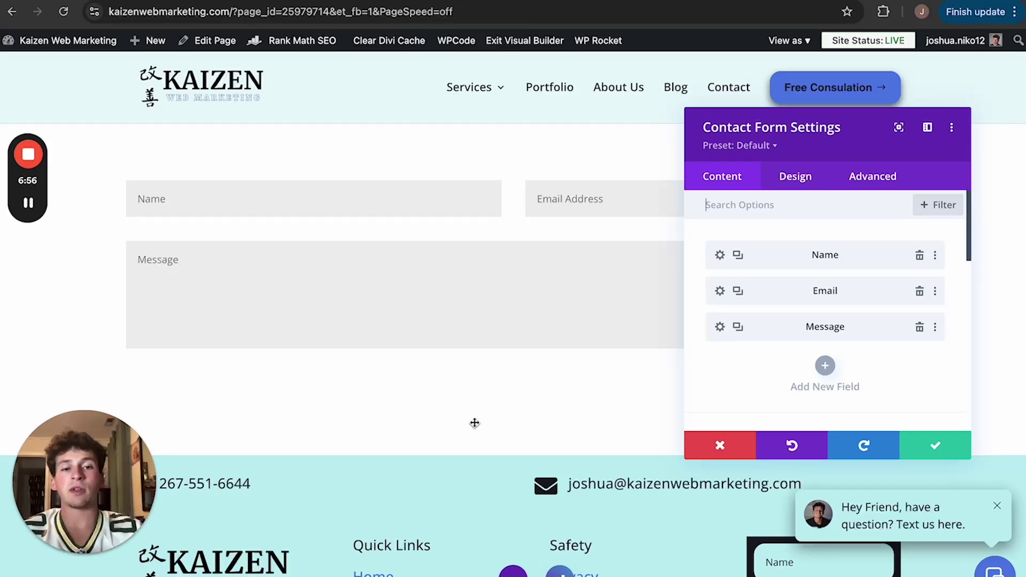
# - Try adding a new field to the contact form, examine the available field types, and discard the changes
pyautogui.click(825, 365)
pyautogui.scroll(-2, 744, 380)
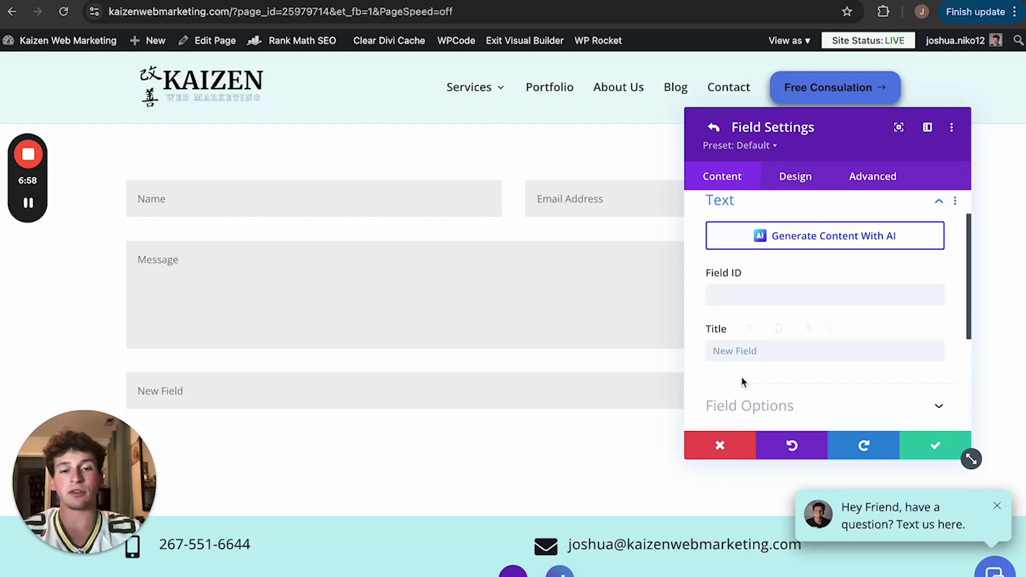
pyautogui.click(744, 310)
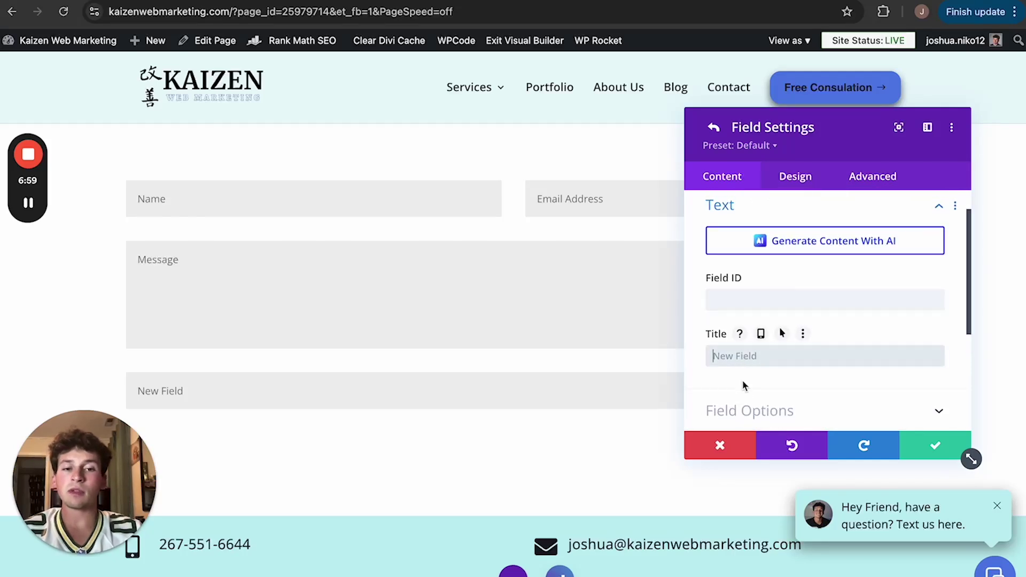
pyautogui.scroll(-4, 740, 400)
pyautogui.click(788, 259)
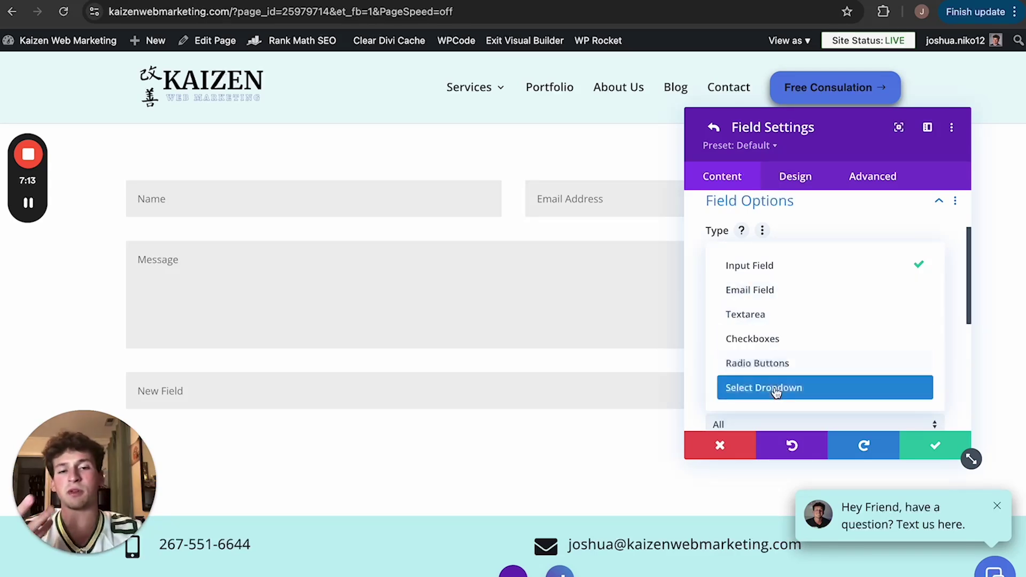
pyautogui.click(730, 448)
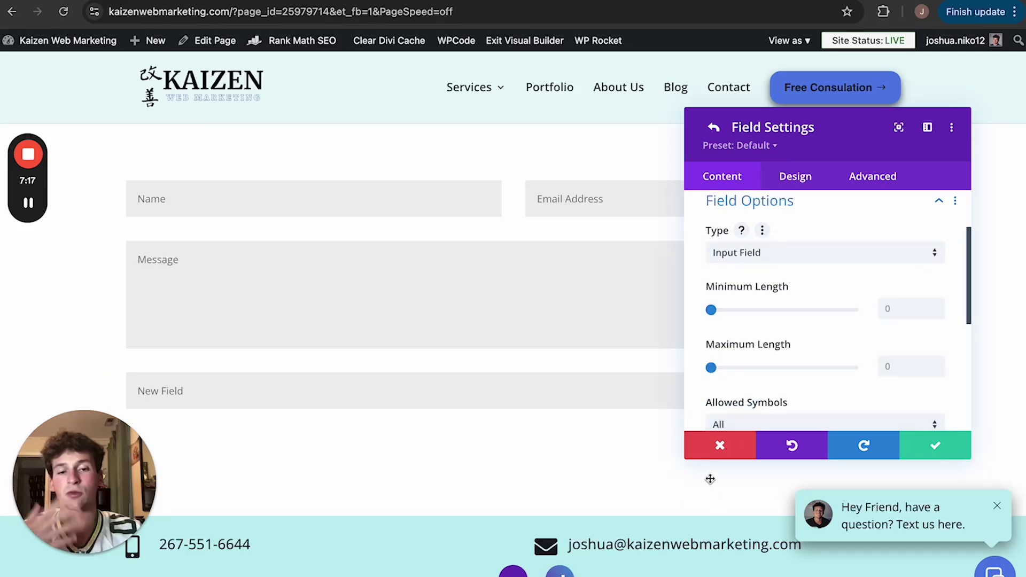
pyautogui.click(710, 451)
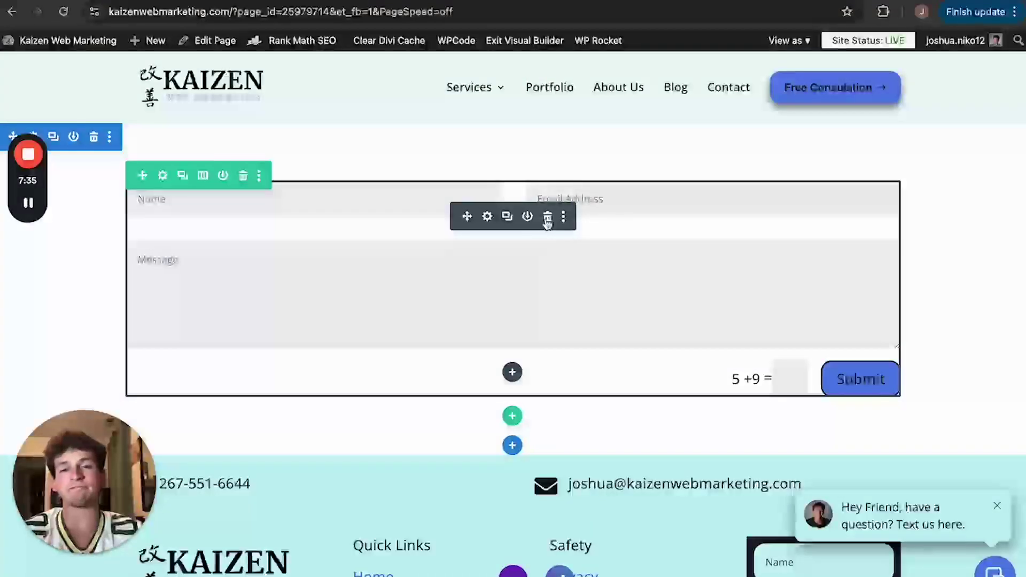
# - Replace the Contact Form module with a Countdown Timer module and view its date options
pyautogui.click(548, 217)
pyautogui.click(513, 197)
pyautogui.scroll(-5, 556, 342)
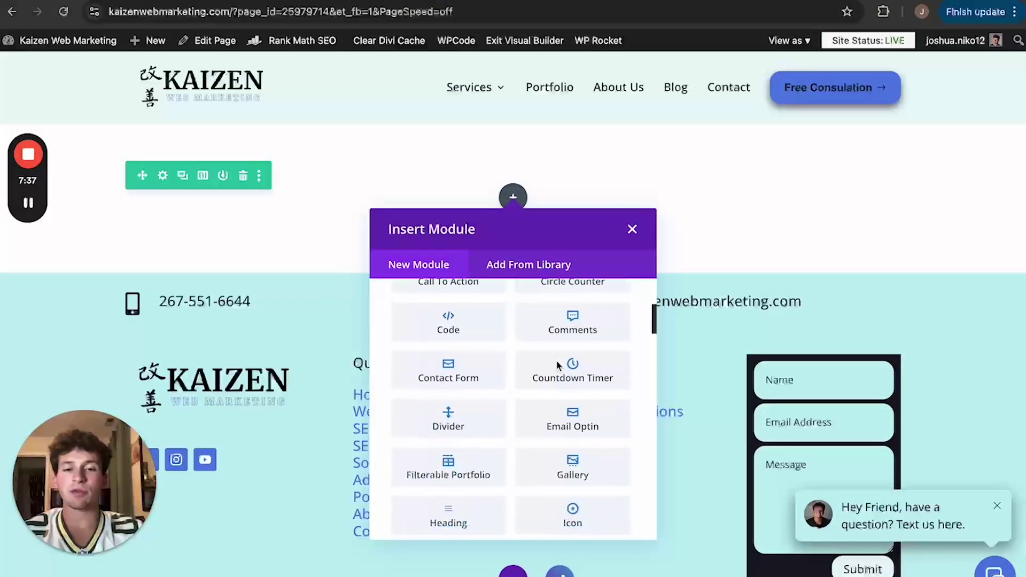
pyautogui.scroll(-1, 561, 377)
pyautogui.click(560, 374)
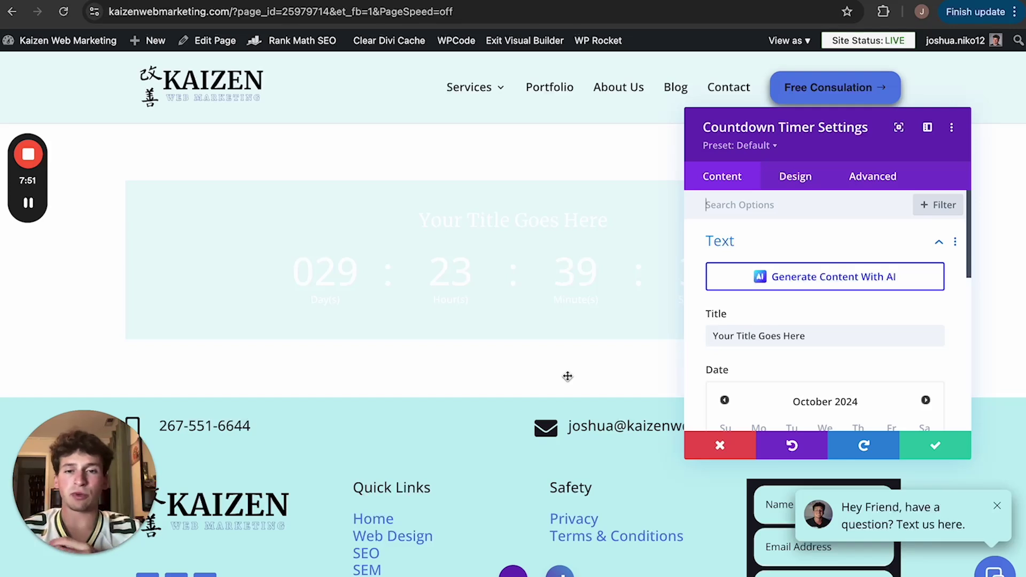
pyautogui.scroll(-3, 845, 401)
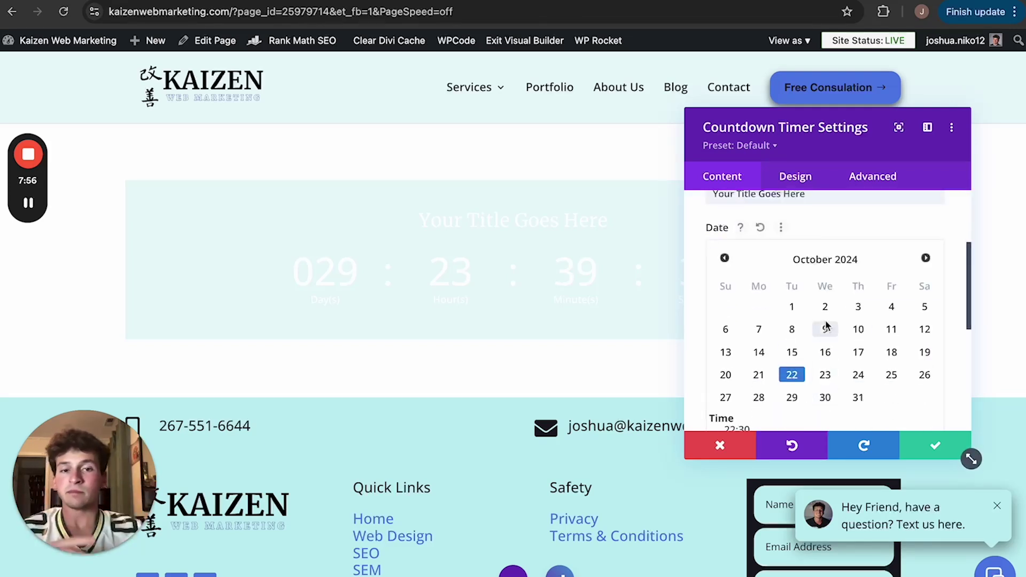
pyautogui.click(719, 445)
# - Delete the Countdown Timer module and insert a Divider module in its place
pyautogui.click(551, 221)
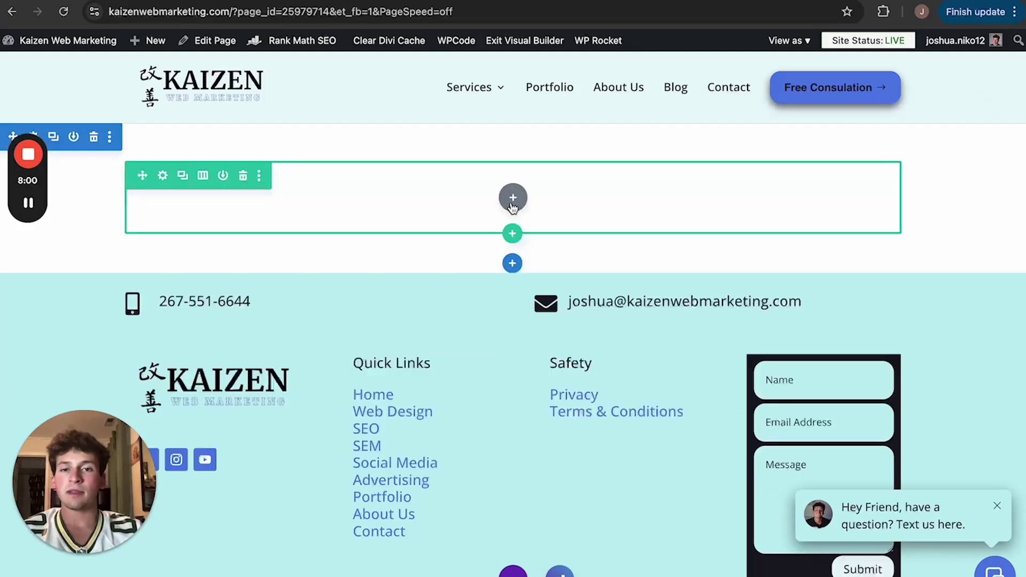
pyautogui.click(513, 197)
pyautogui.scroll(-4, 587, 394)
pyautogui.scroll(4, 587, 394)
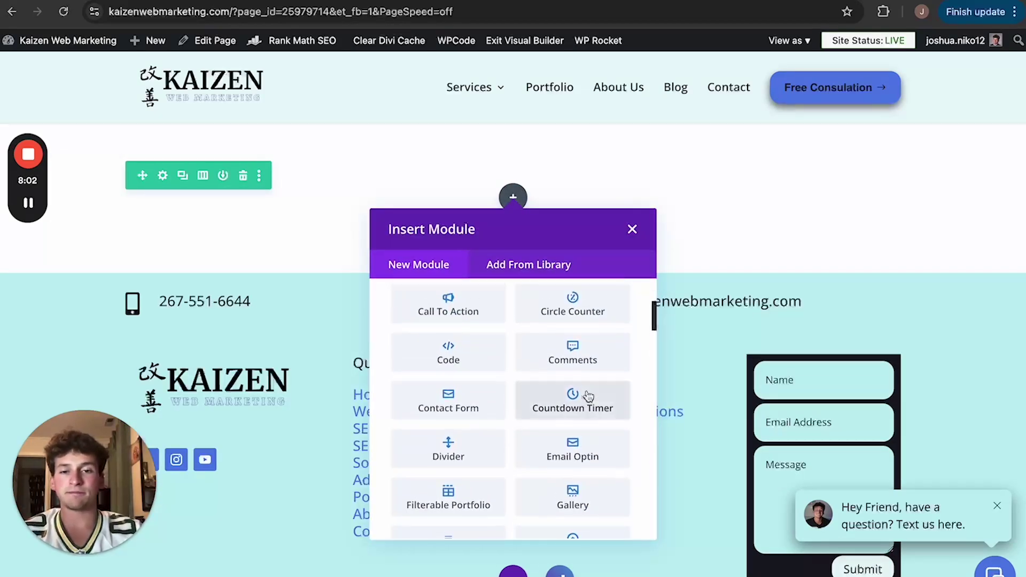
pyautogui.scroll(-3, 589, 395)
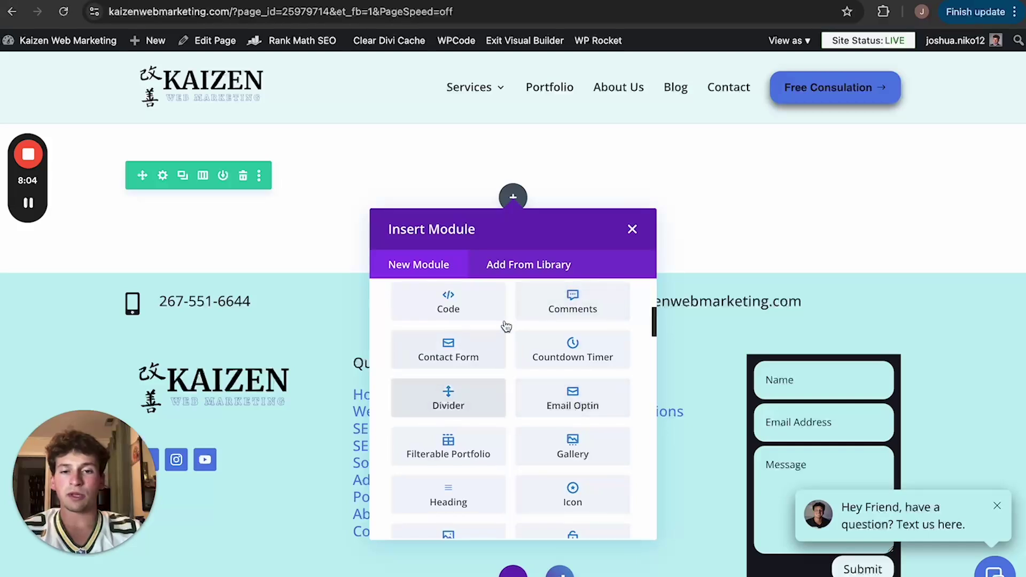
pyautogui.click(450, 398)
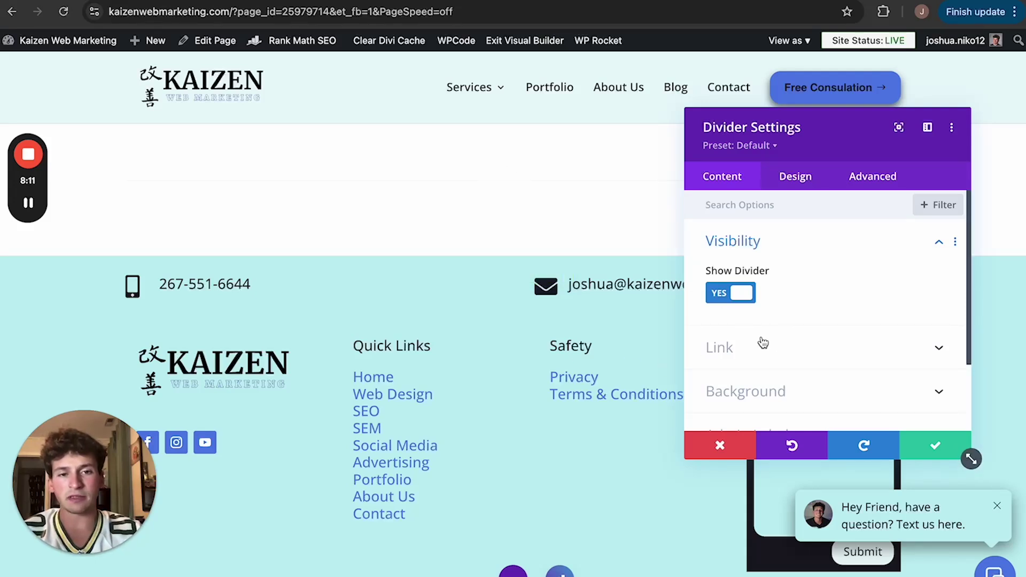
# - Look through the divider's line design options, try a divider weight of 48px, and discard the change
pyautogui.click(796, 179)
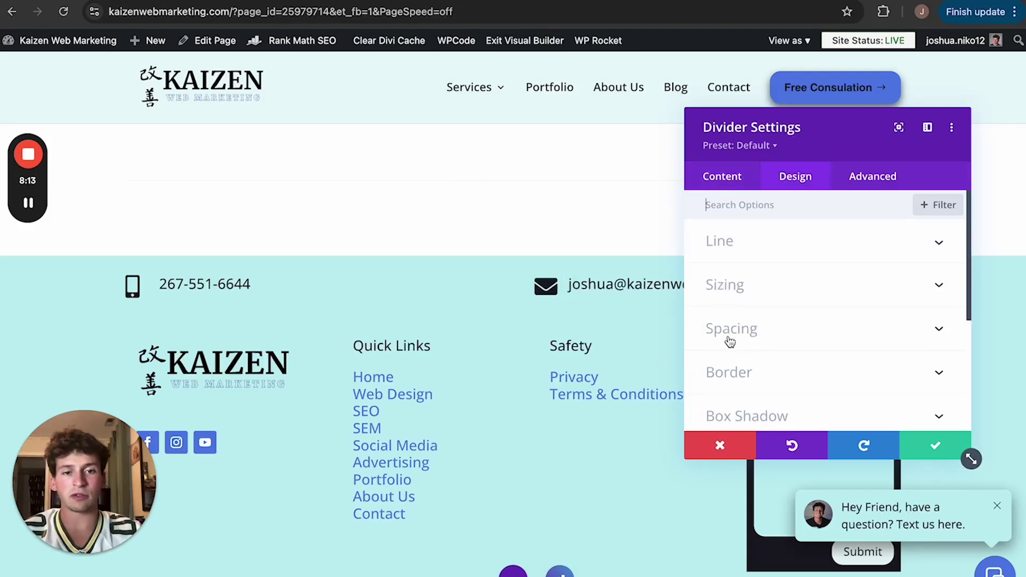
pyautogui.click(778, 251)
pyautogui.scroll(-4, 779, 325)
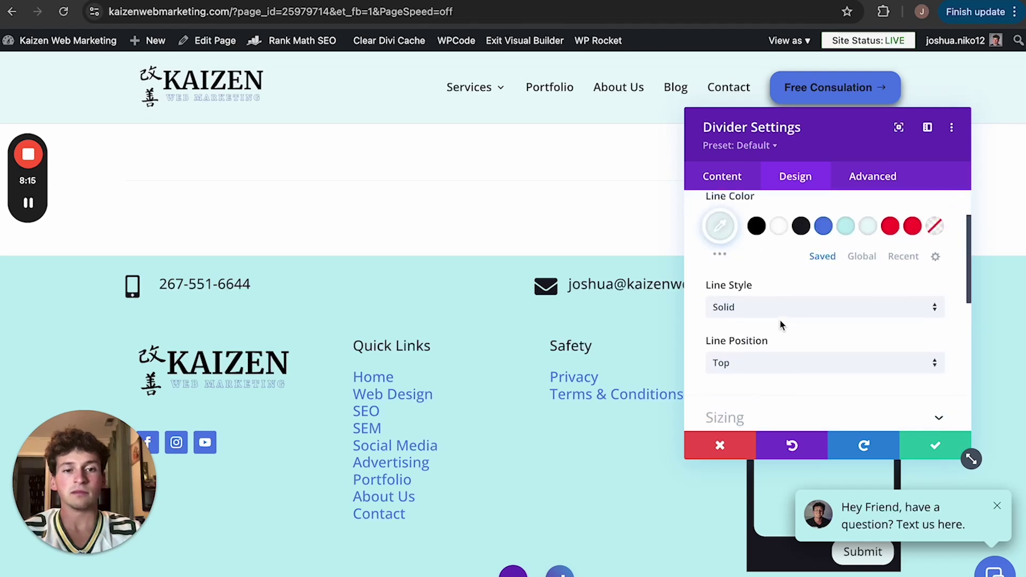
pyautogui.scroll(2, 780, 325)
pyautogui.scroll(-2, 781, 327)
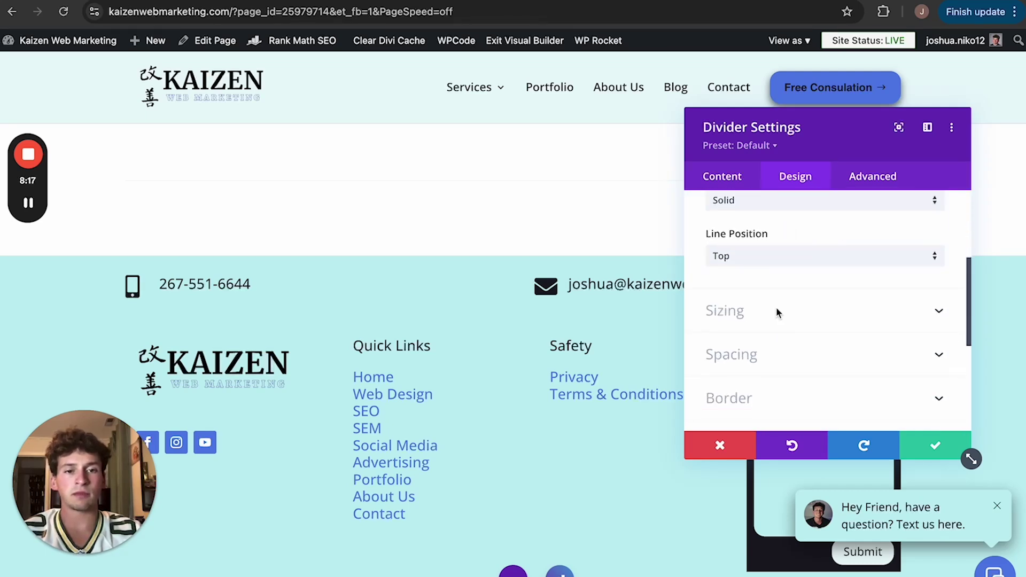
pyautogui.click(776, 312)
pyautogui.moveTo(714, 267); pyautogui.dragTo(780, 267)
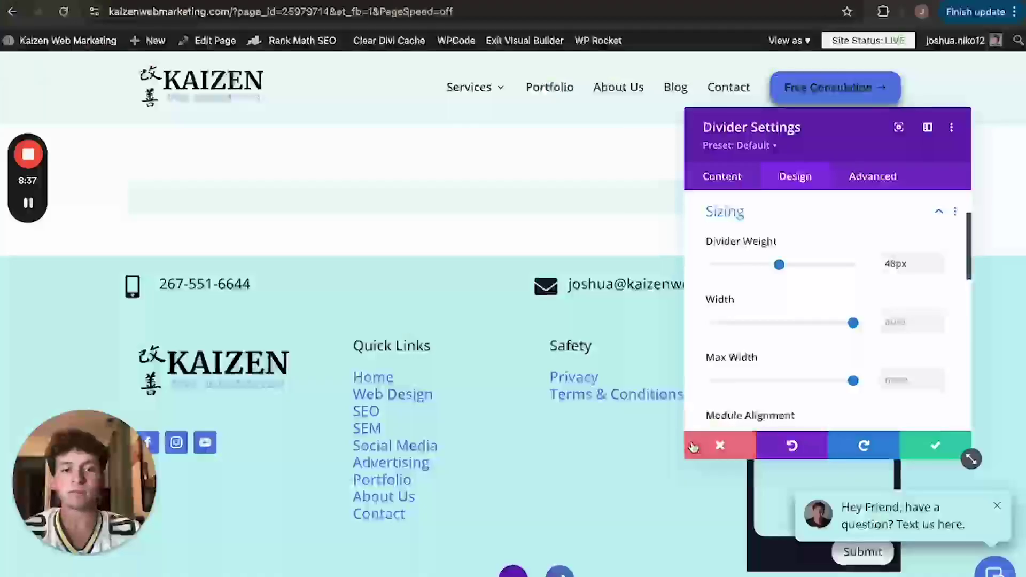
pyautogui.click(693, 447)
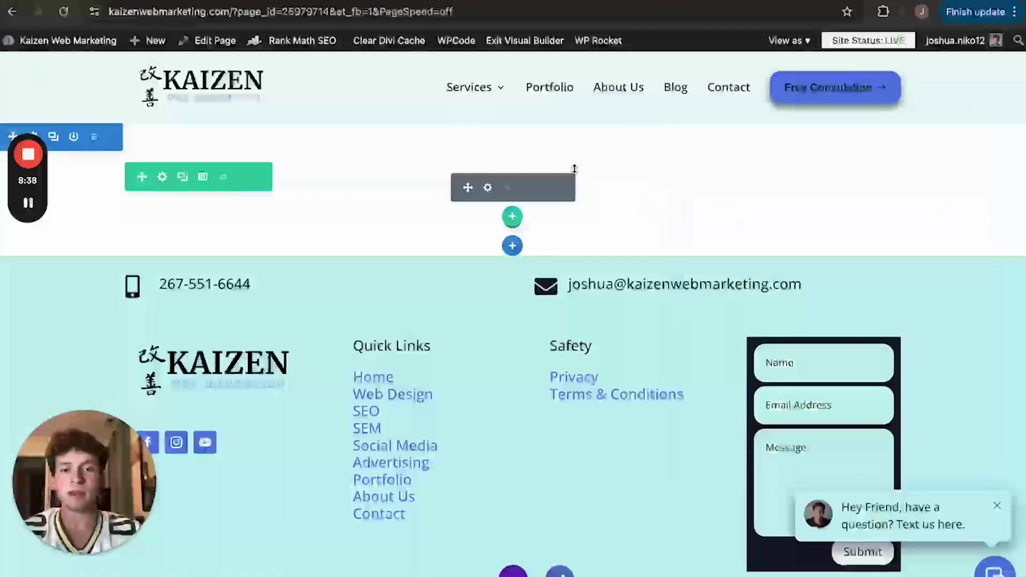
# - Delete the Divider module and insert an Email Optin module in its place
pyautogui.click(557, 191)
pyautogui.click(517, 193)
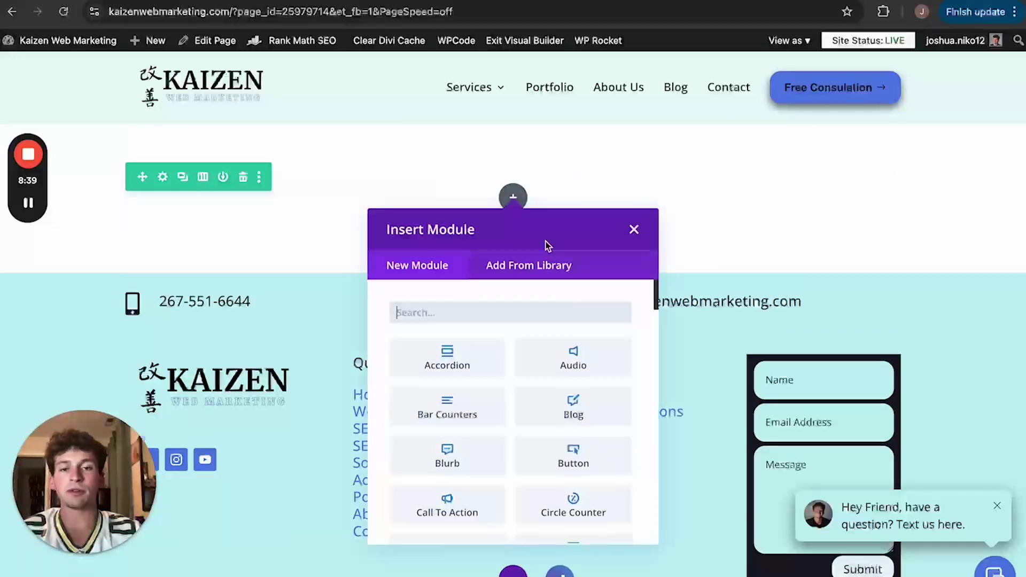
pyautogui.scroll(-6, 567, 347)
pyautogui.scroll(2, 577, 374)
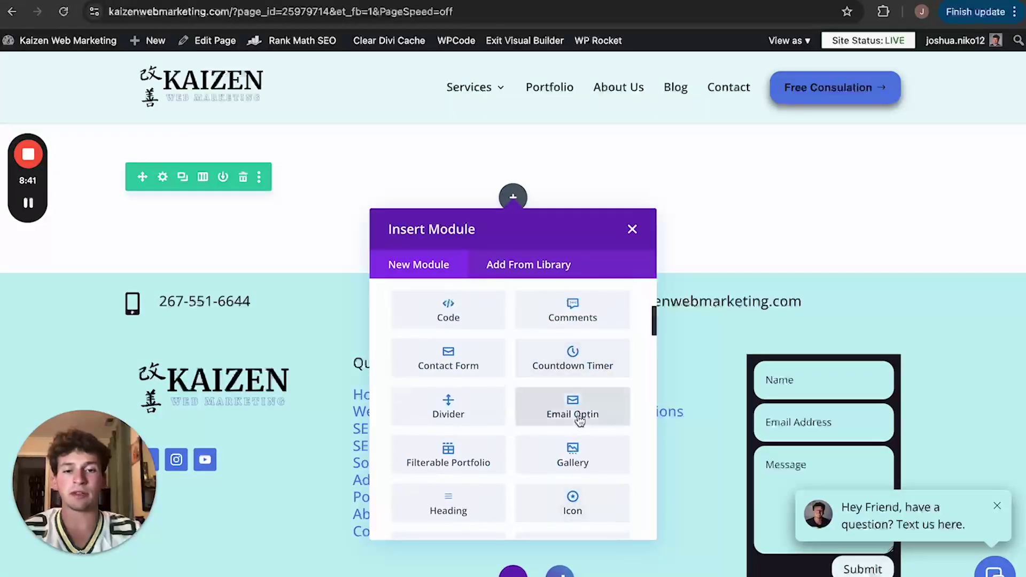
pyautogui.click(581, 422)
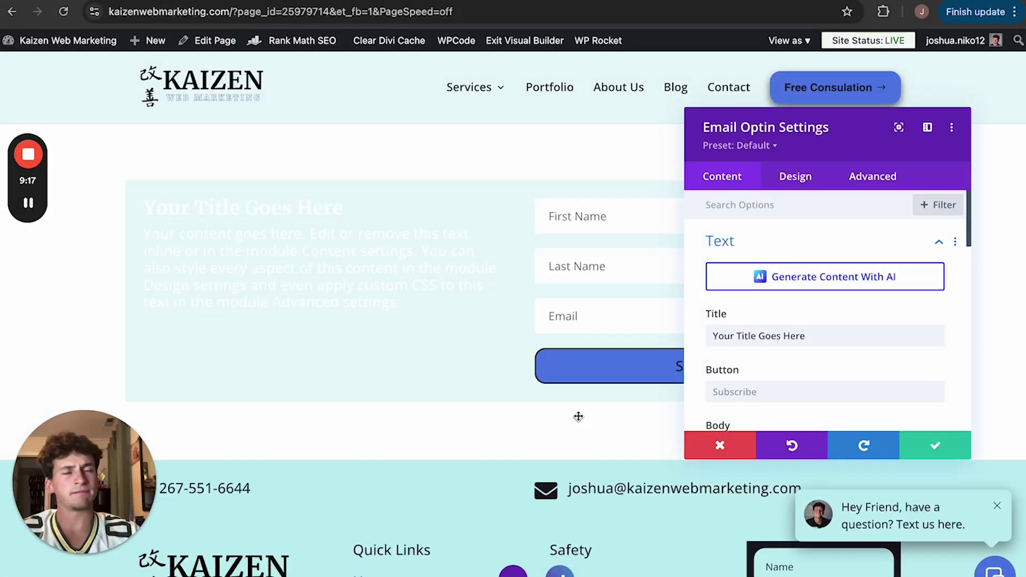
# - Close the email optin settings and replace the Email Optin module with a Filterable Portfolio module
pyautogui.click(750, 449)
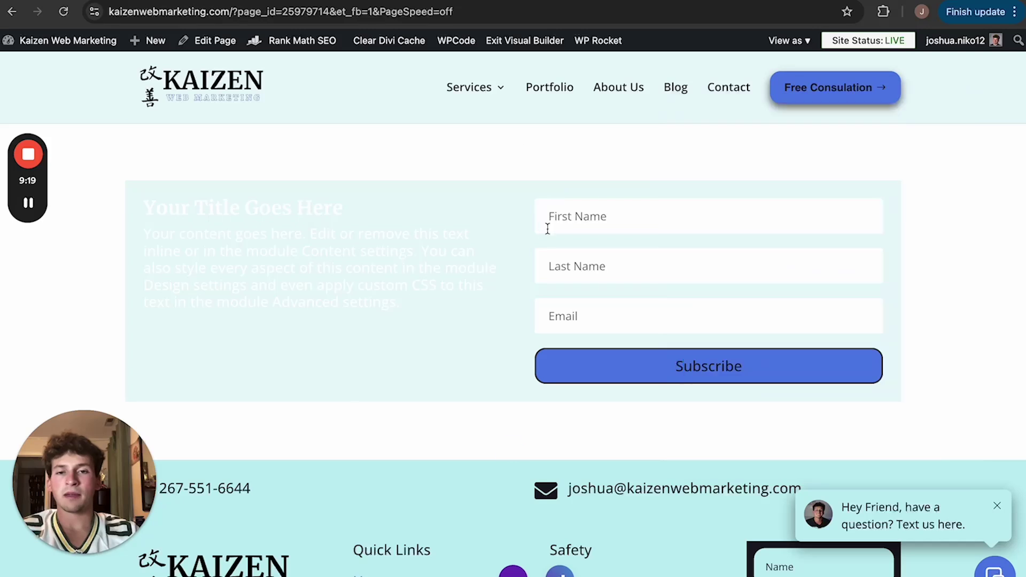
pyautogui.click(546, 216)
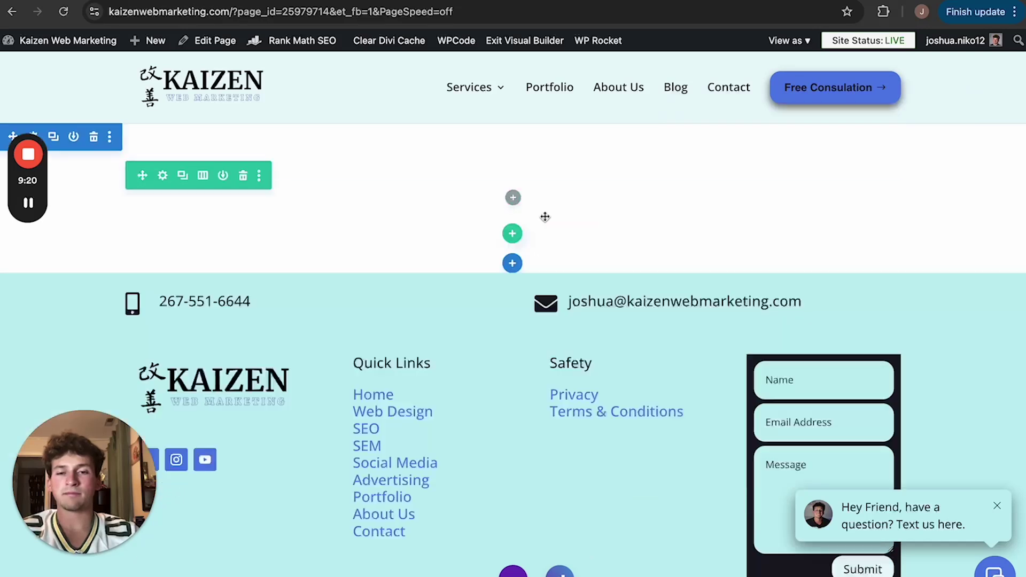
pyautogui.click(512, 198)
pyautogui.scroll(-5, 520, 467)
pyautogui.scroll(3, 519, 467)
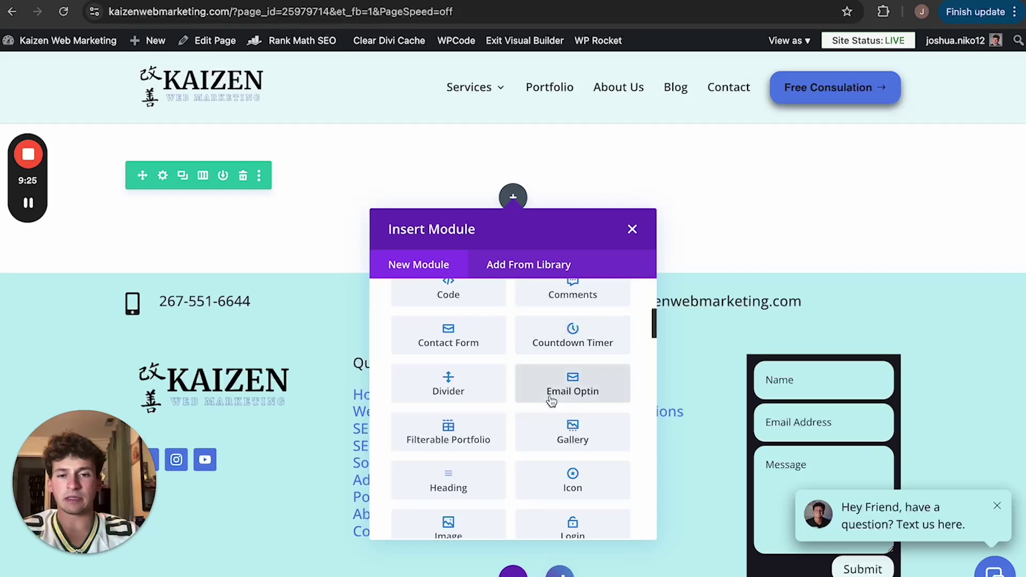
pyautogui.scroll(-1, 551, 390)
pyautogui.click(473, 385)
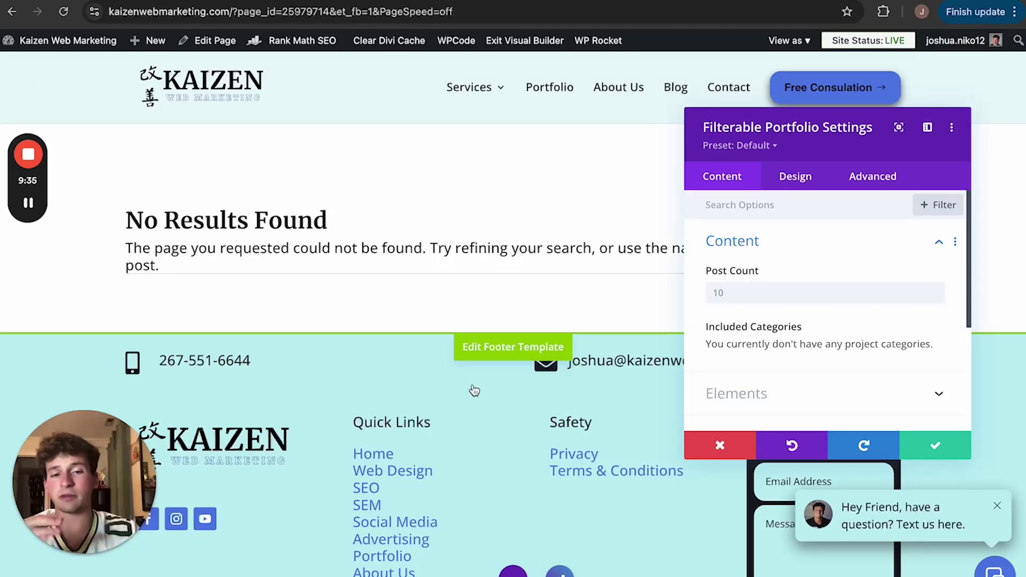
# - Close the portfolio settings and replace the Filterable Portfolio module with a Gallery module
pyautogui.click(719, 444)
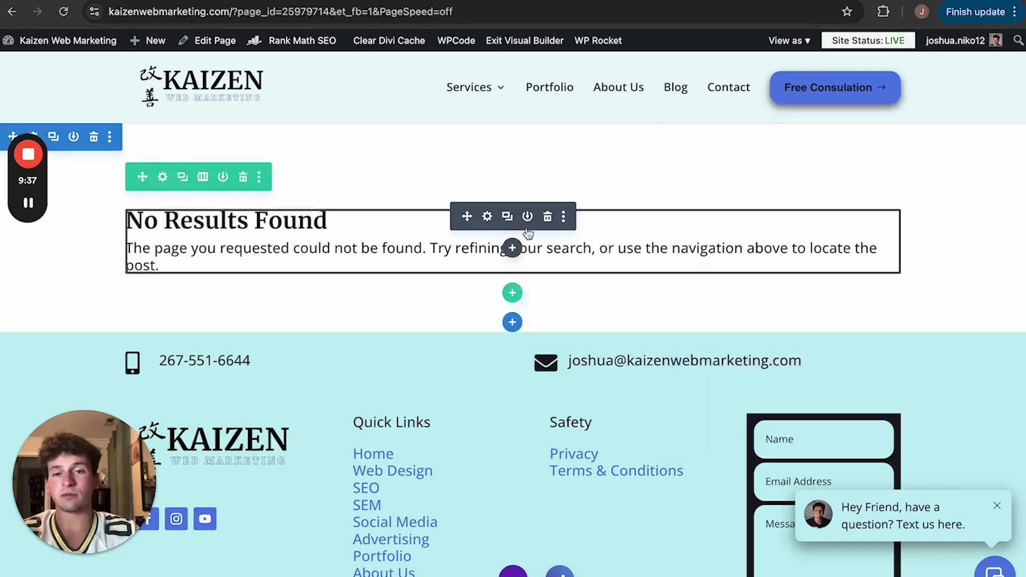
pyautogui.click(548, 218)
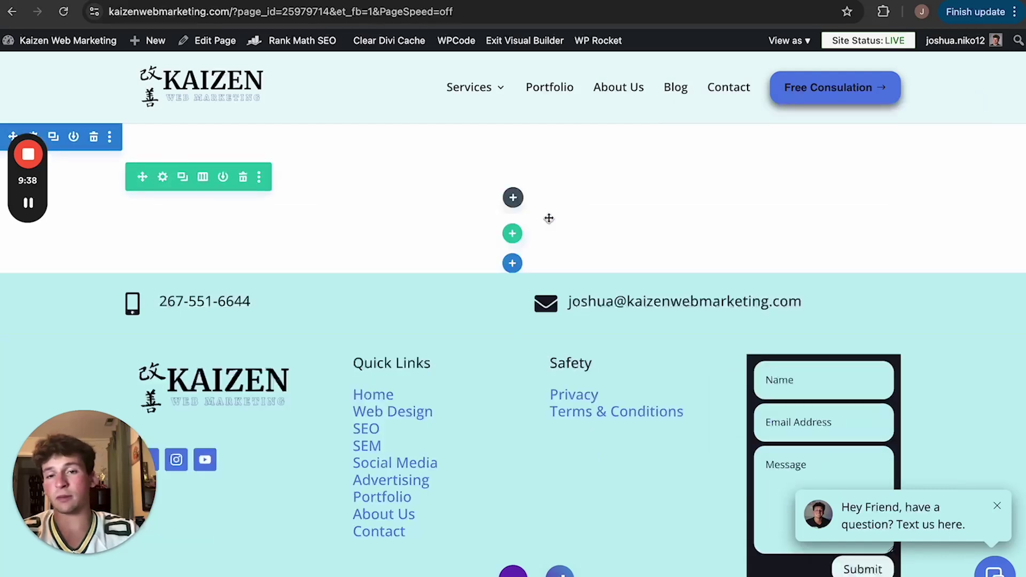
pyautogui.click(513, 199)
pyautogui.scroll(-5, 524, 419)
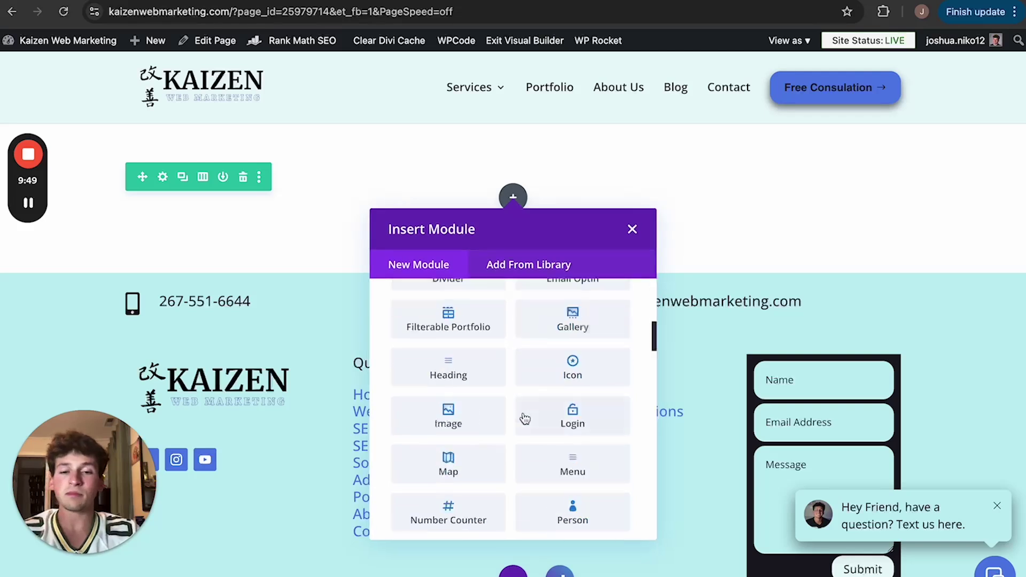
pyautogui.scroll(3, 523, 419)
pyautogui.scroll(-1, 523, 419)
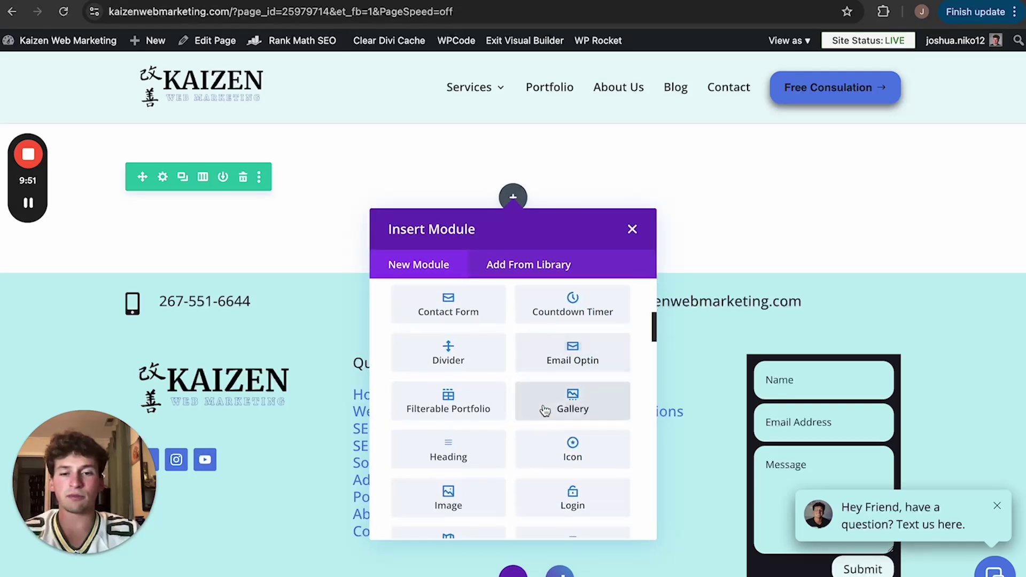
pyautogui.click(545, 405)
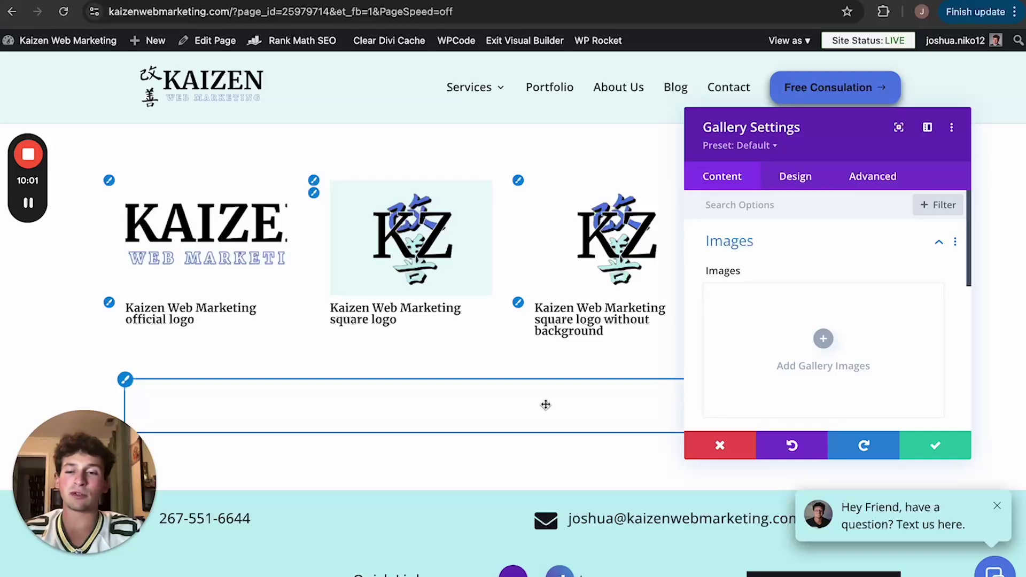
# - Undo the last two page changes and redo them to restore the gallery
pyautogui.press('super+z')
pyautogui.press('super+z')
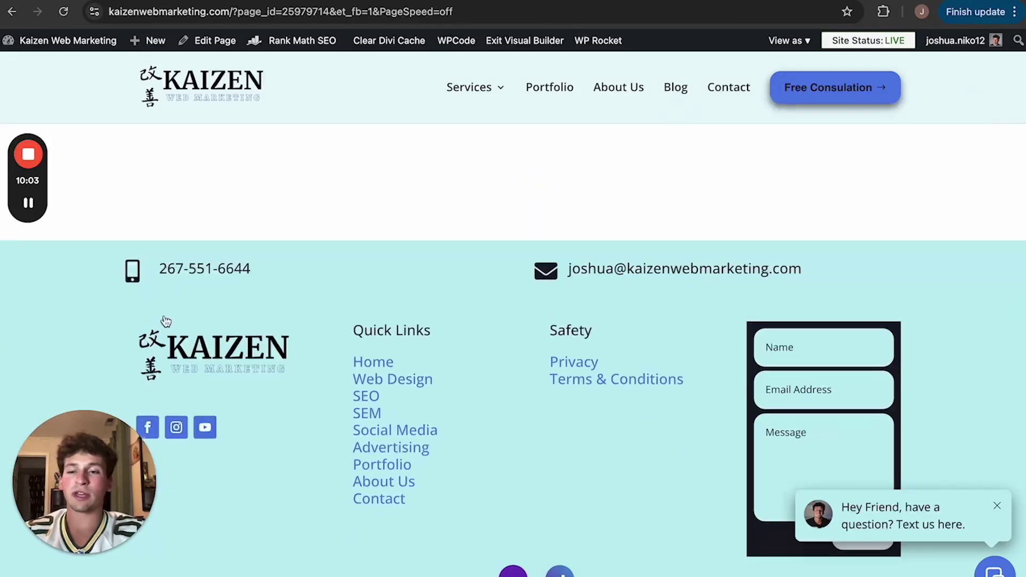
pyautogui.press('super+shift+z')
pyautogui.press('super+shift+z')
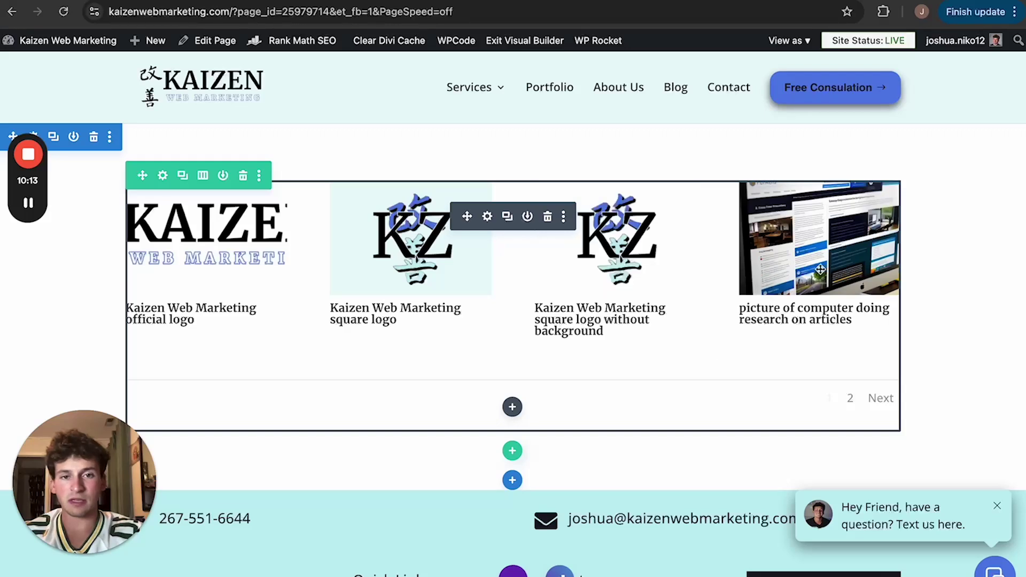
# - View the gallery's second page of images and replace the Gallery module with a Heading module
pyautogui.click(848, 402)
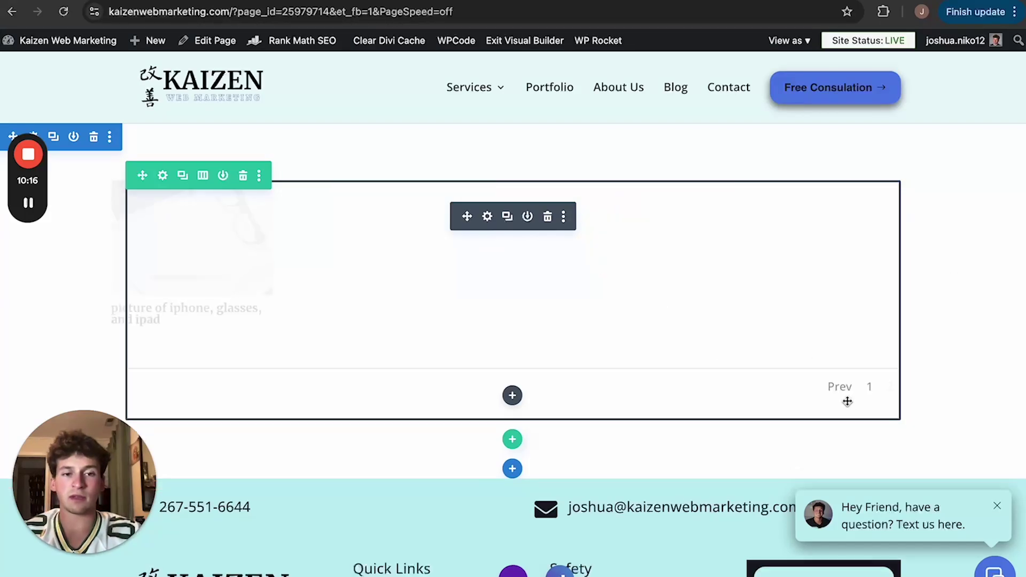
pyautogui.click(549, 219)
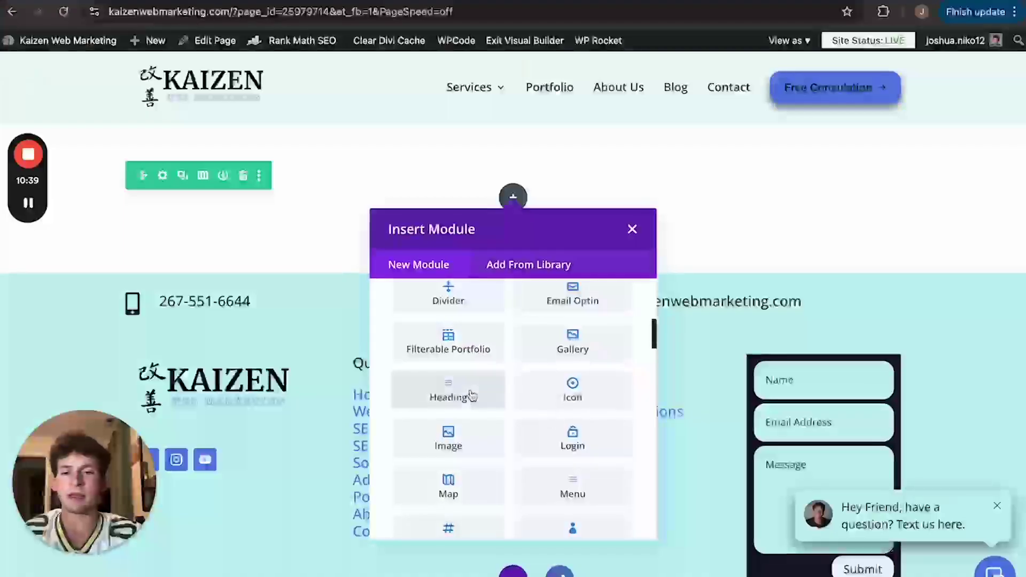
pyautogui.click(473, 397)
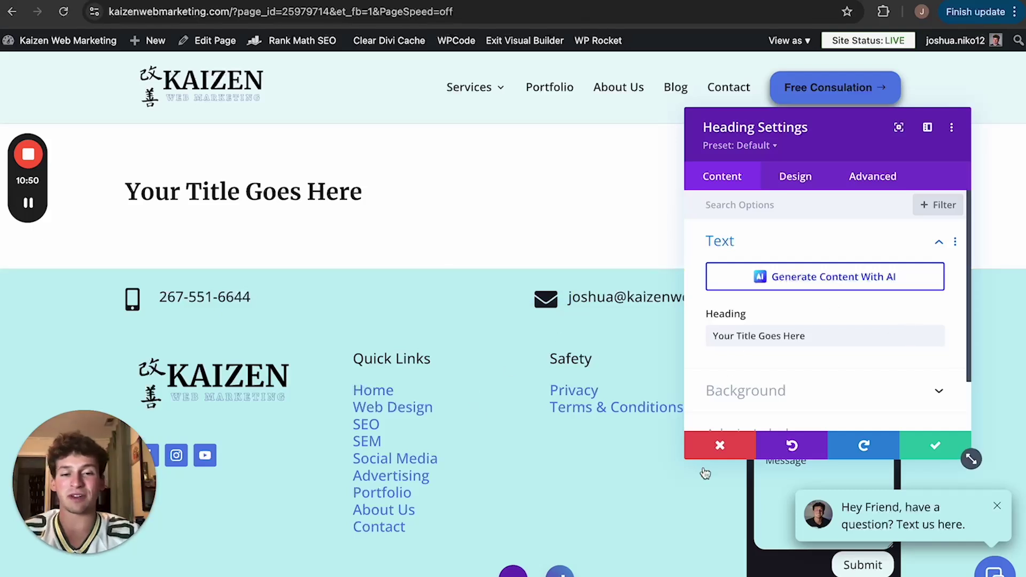
# - Discard the heading settings, delete the Heading module, and bring up the list of modules to insert
pyautogui.click(717, 448)
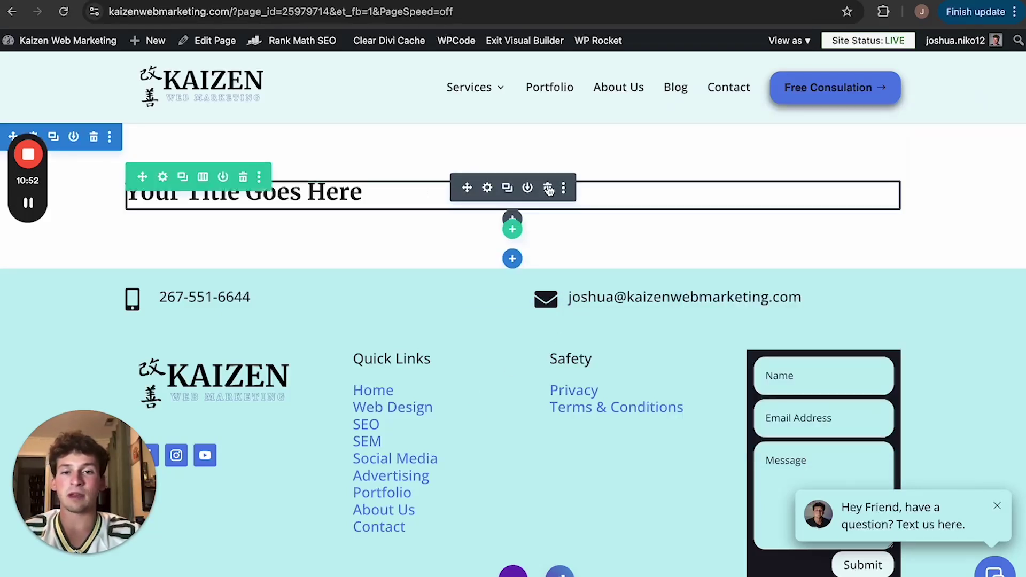
pyautogui.click(546, 188)
pyautogui.click(513, 197)
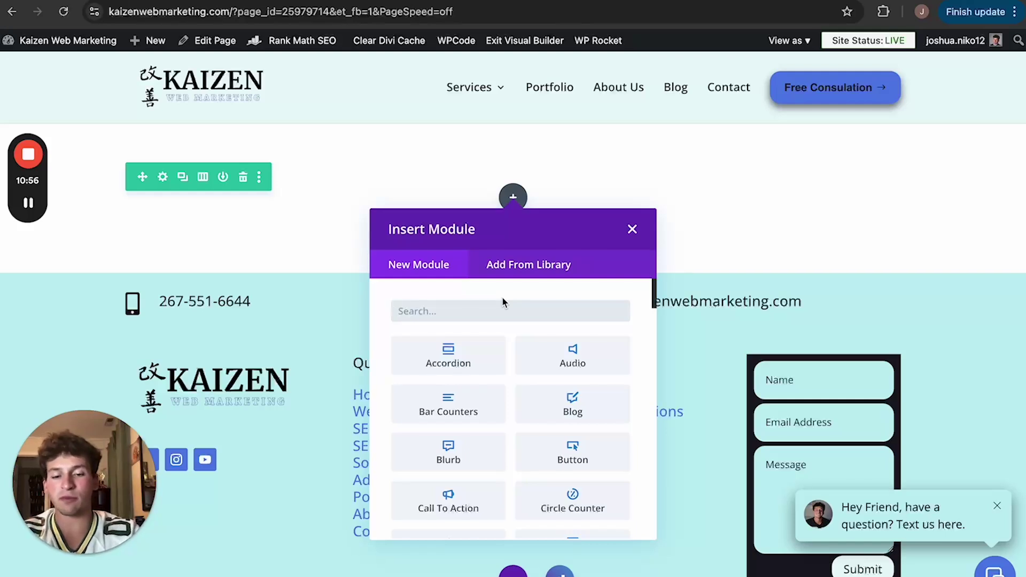
pyautogui.scroll(-5, 509, 369)
pyautogui.scroll(5, 509, 375)
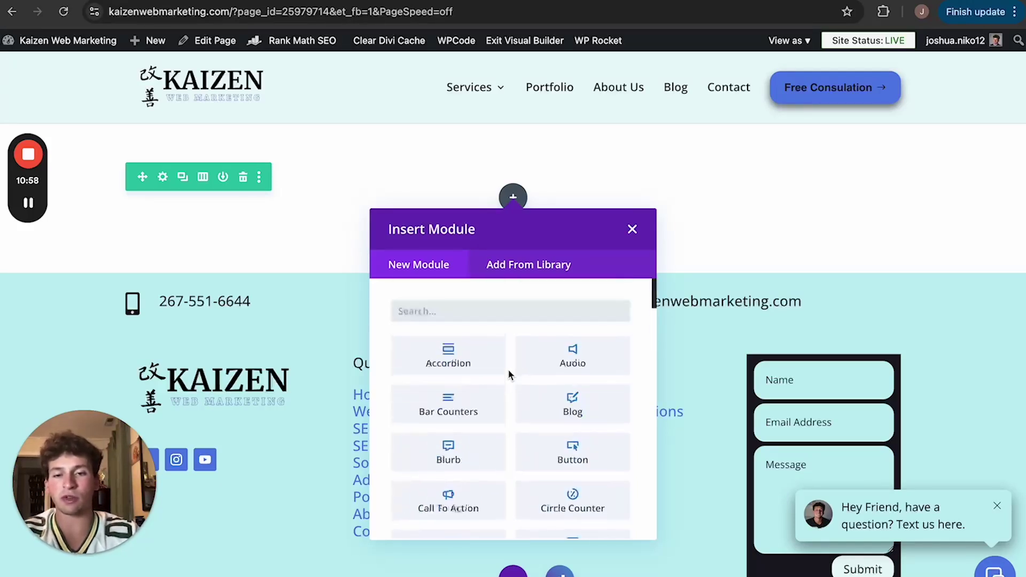
# - Search the module list for "head" and clear the search
pyautogui.write('heaf')
pyautogui.press('BackSpace')
pyautogui.write('d')
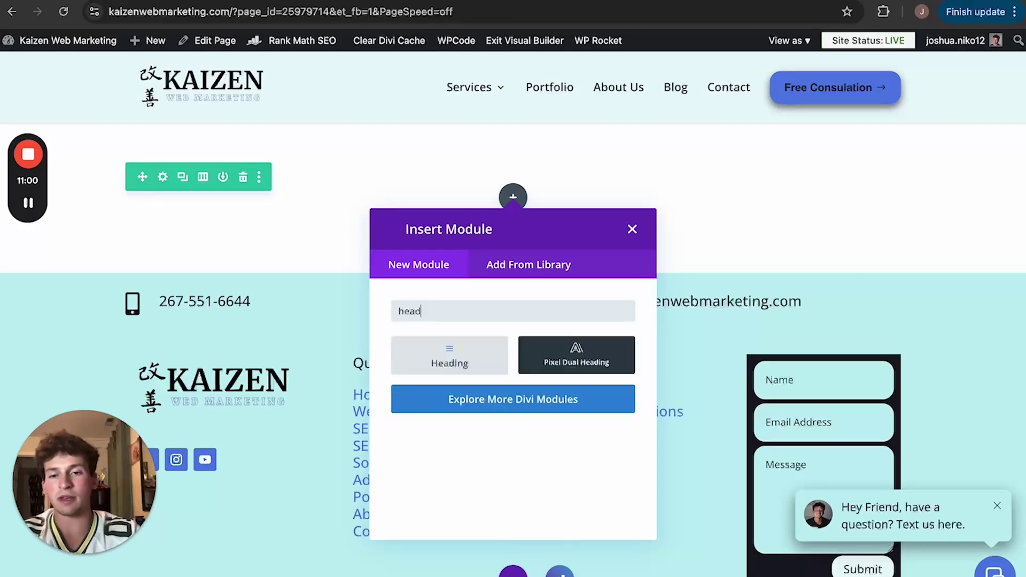
pyautogui.press('BackSpace')
pyautogui.press('BackSpace')
pyautogui.press('BackSpace')
pyautogui.press('BackSpace')
# - Insert an Icon module into the empty row
pyautogui.scroll(-5, 577, 439)
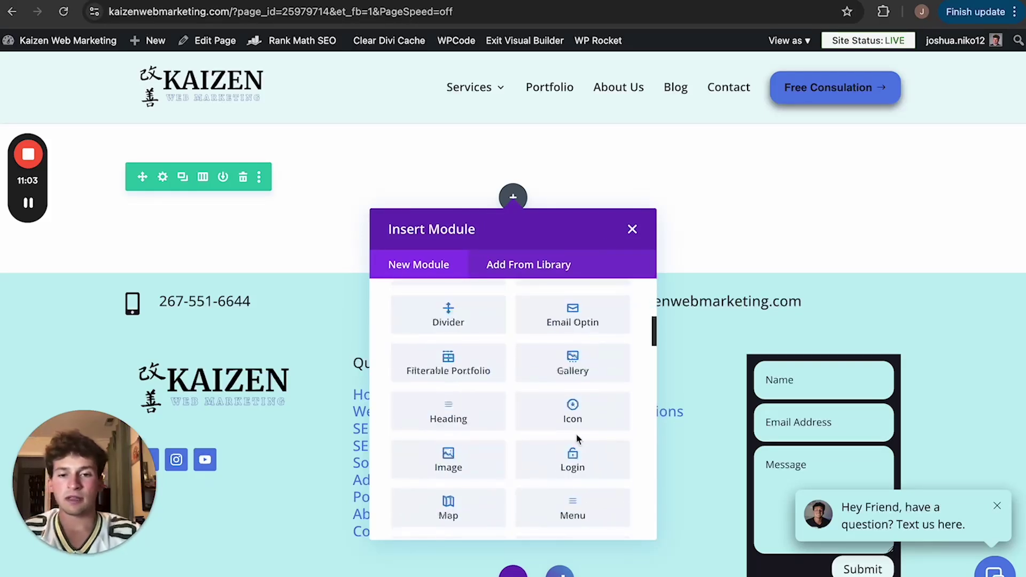
pyautogui.scroll(-2, 592, 445)
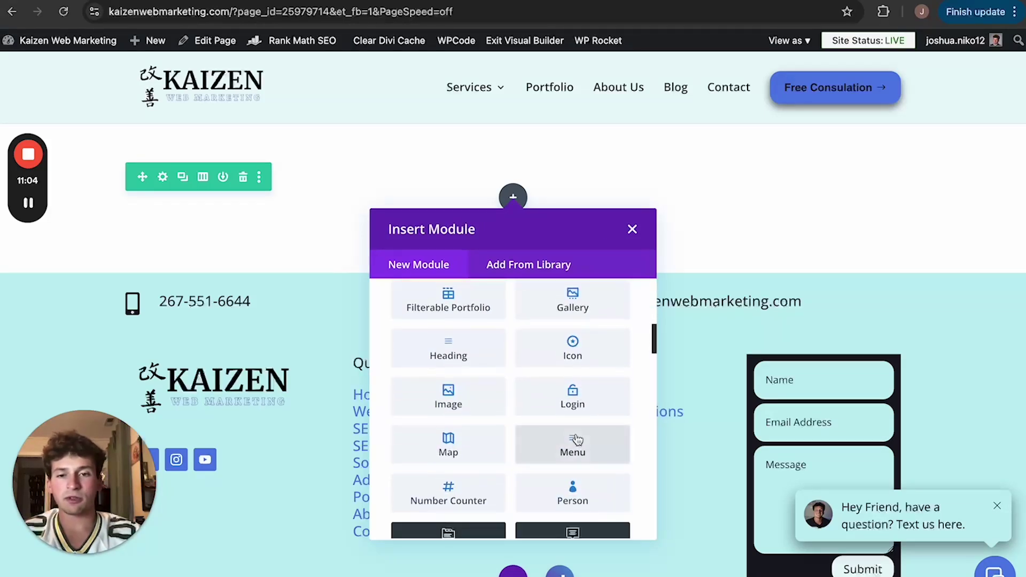
pyautogui.click(583, 353)
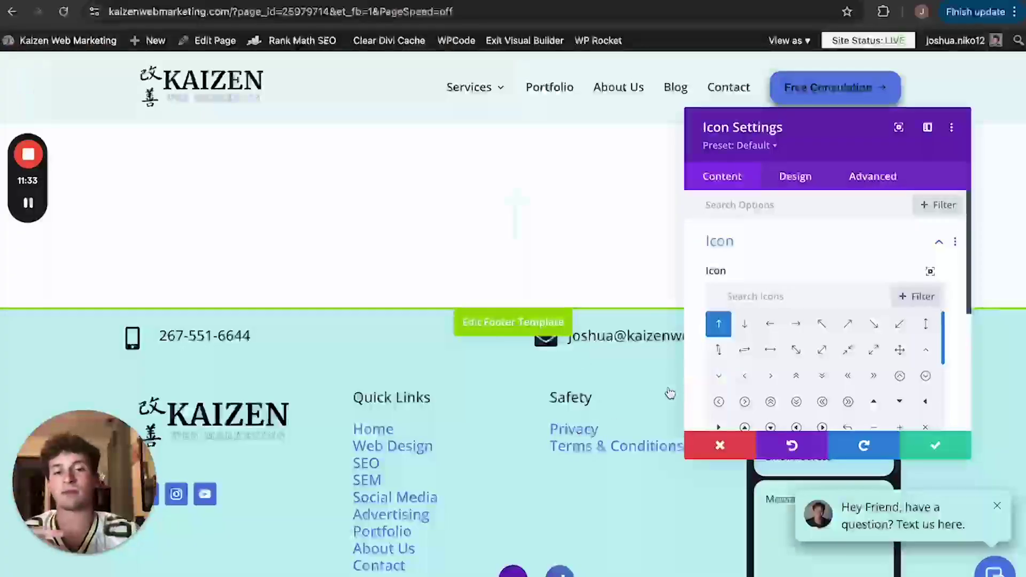
# - Try a circled X and a floppy disk as the module's icon, browse the other icons, and discard the changes
pyautogui.click(796, 376)
pyautogui.scroll(-2, 793, 378)
pyautogui.click(794, 377)
pyautogui.scroll(-3, 793, 377)
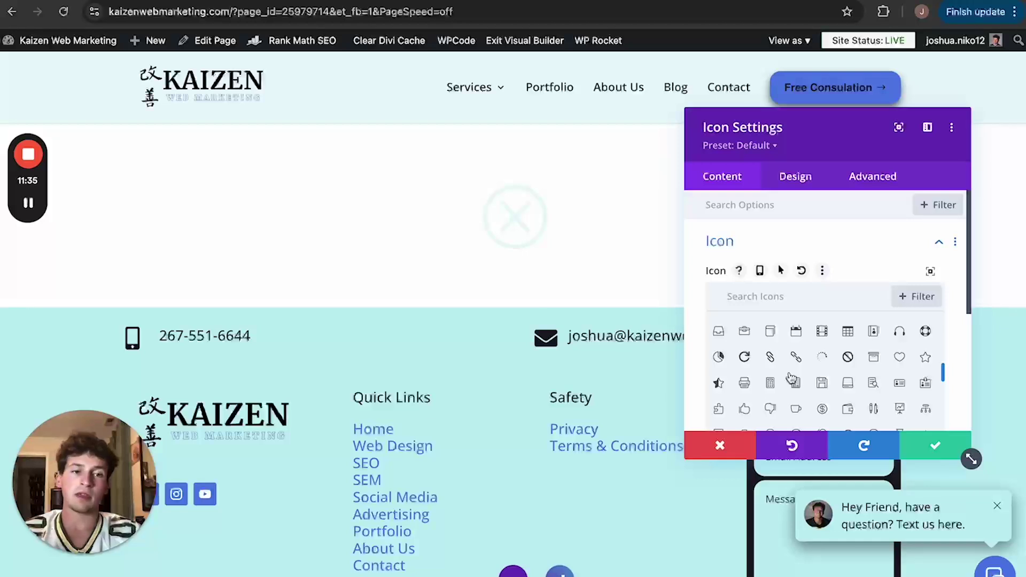
pyautogui.scroll(-3, 810, 386)
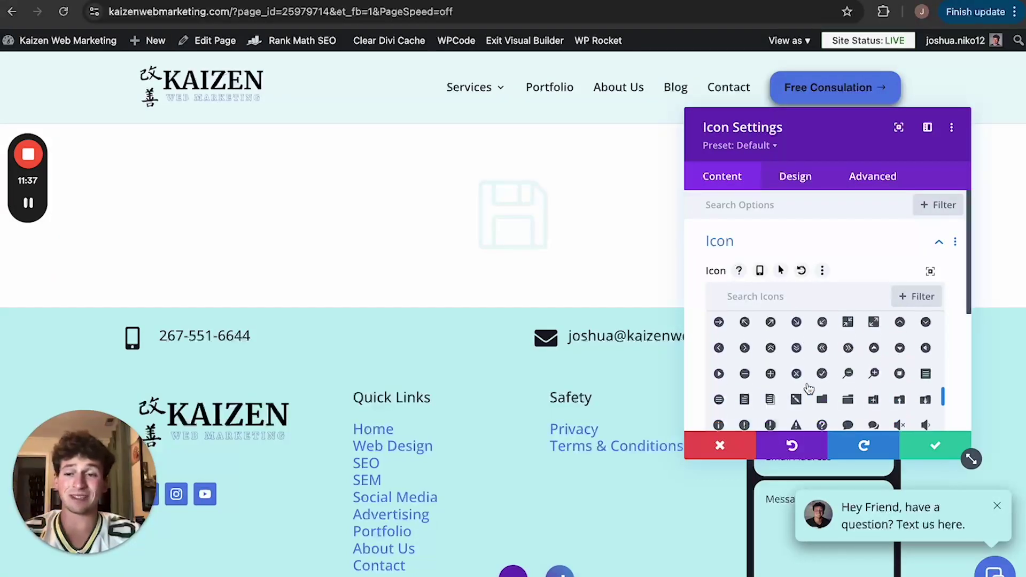
pyautogui.scroll(-5, 810, 388)
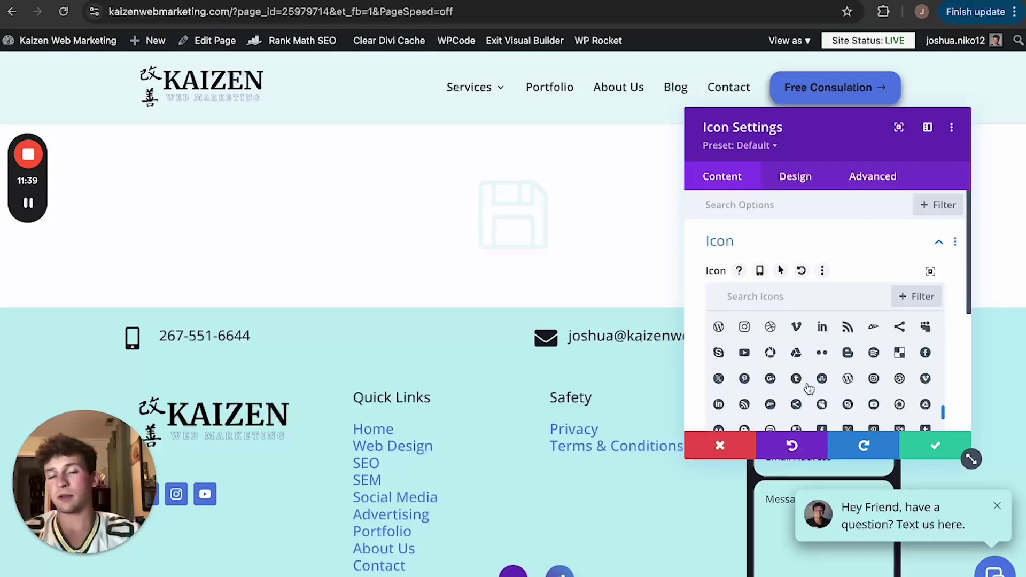
pyautogui.click(739, 449)
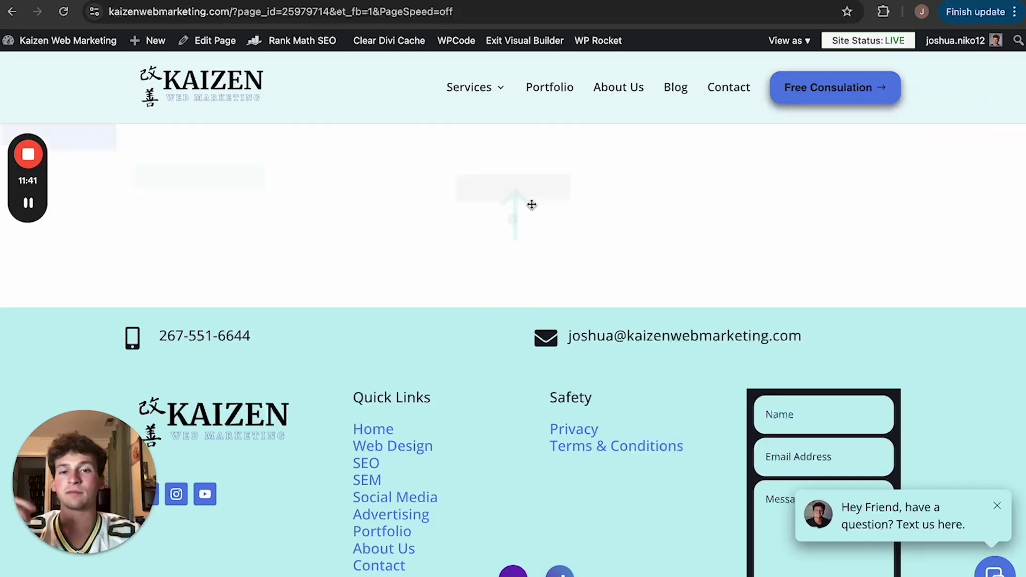
# - Replace the Icon module with an Image module
pyautogui.click(513, 199)
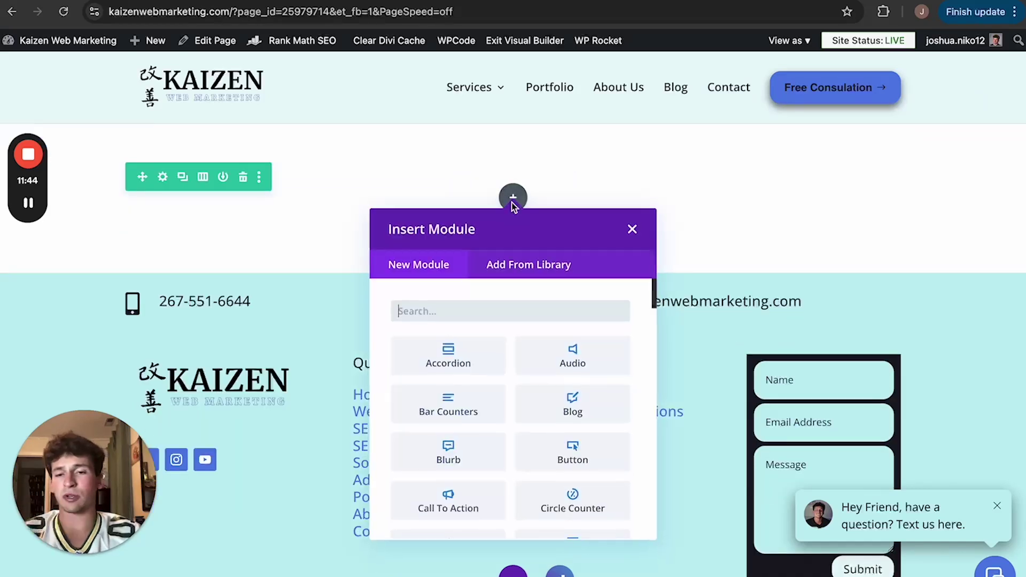
pyautogui.scroll(-8, 534, 434)
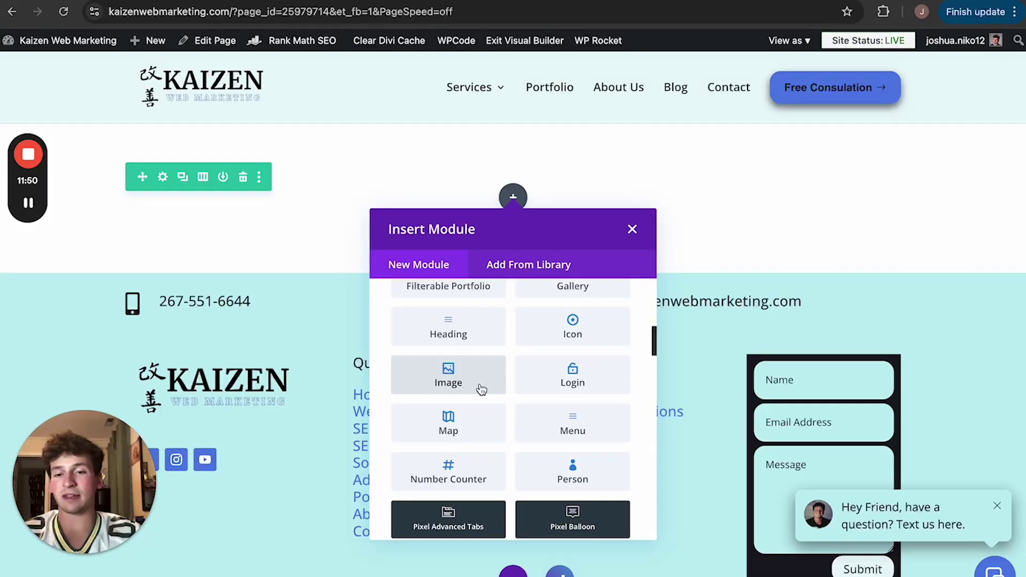
pyautogui.click(481, 388)
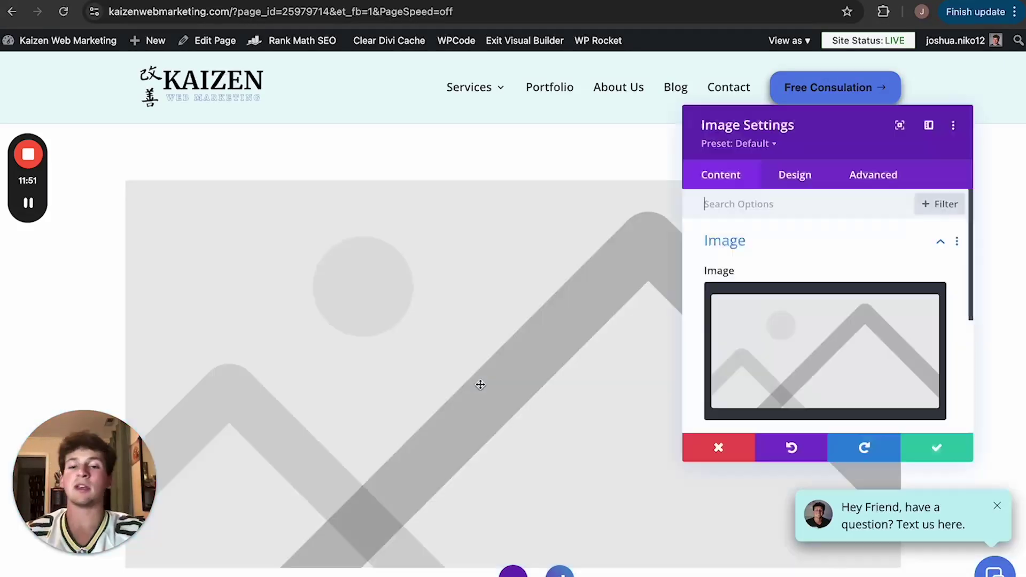
# - Set the module's image to IMG_8250-rotated.jpeg from the media library and view it on the page
pyautogui.click(787, 355)
pyautogui.scroll(-1, 459, 378)
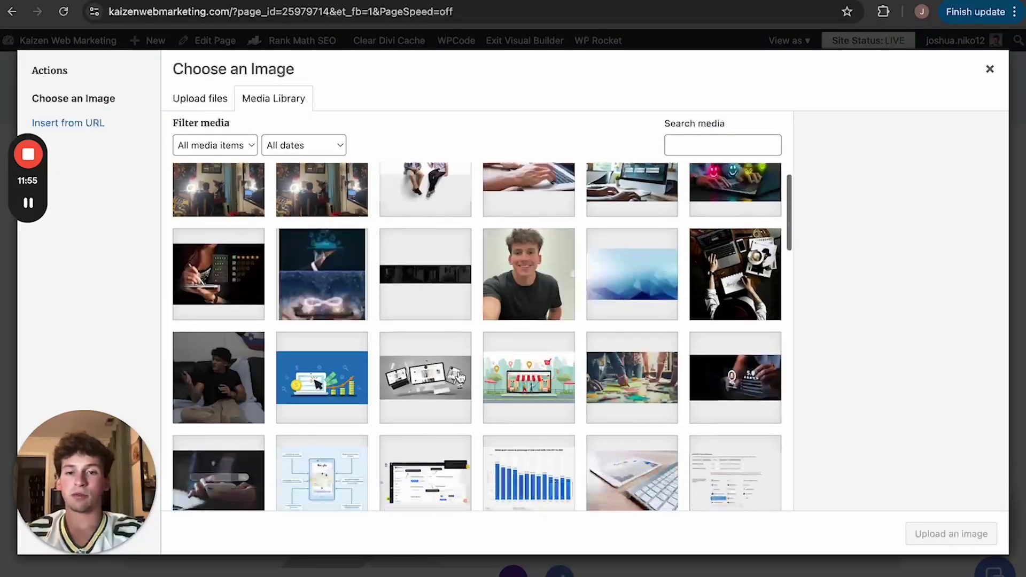
pyautogui.click(529, 276)
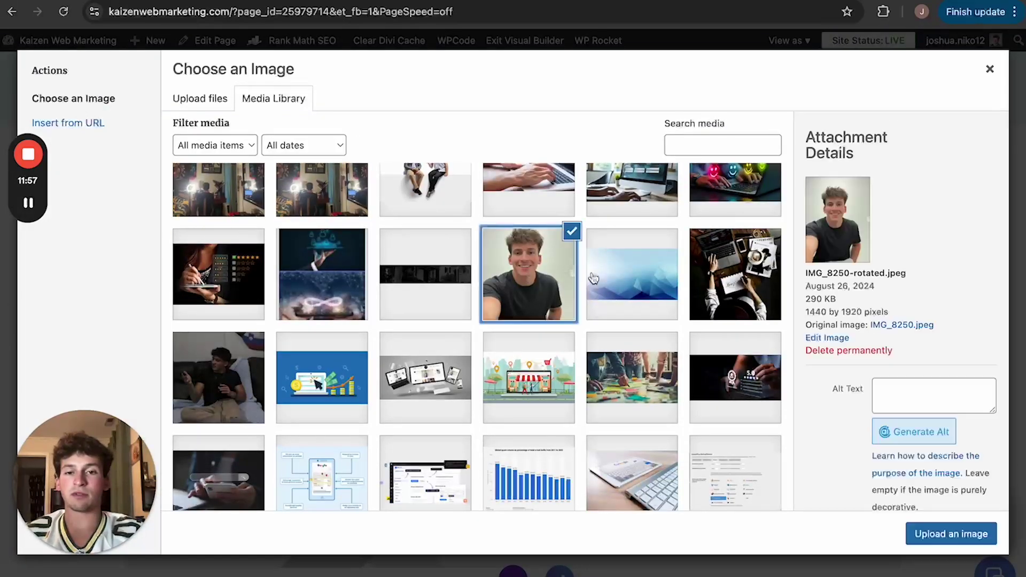
pyautogui.click(981, 537)
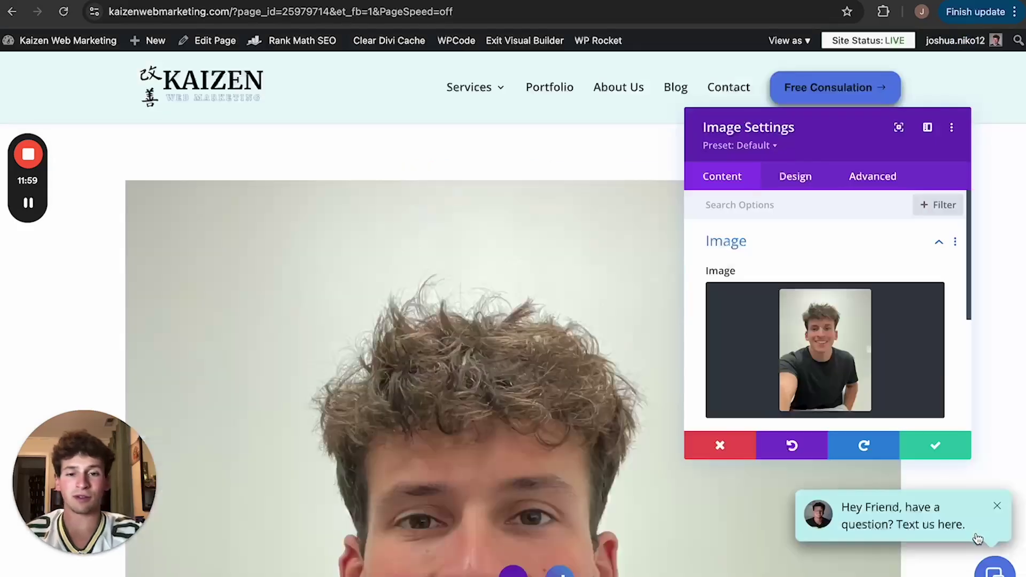
pyautogui.scroll(-15, 696, 510)
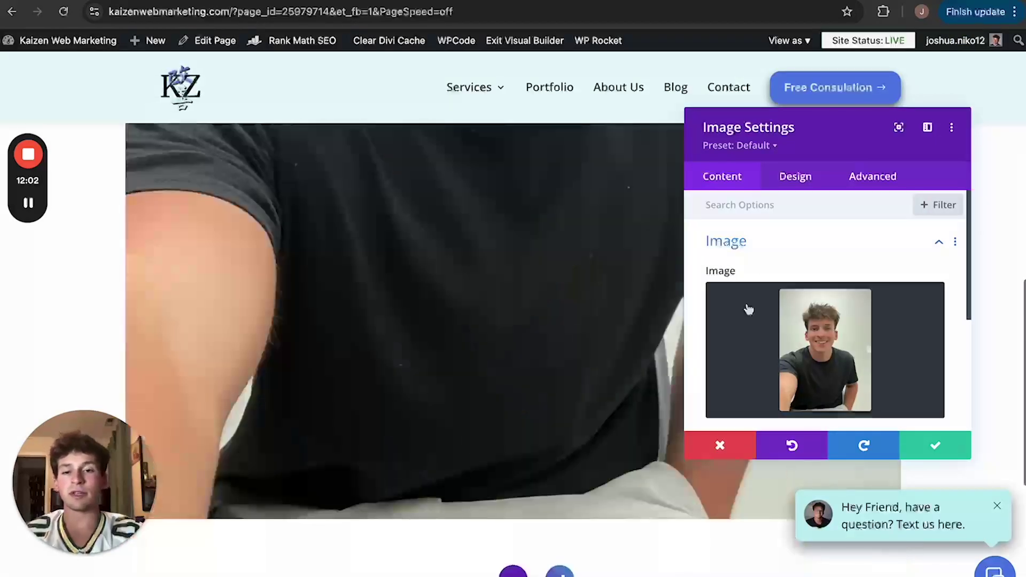
# - Look over the whole photo on the page and discard the Image module's changes
pyautogui.scroll(15, 583, 289)
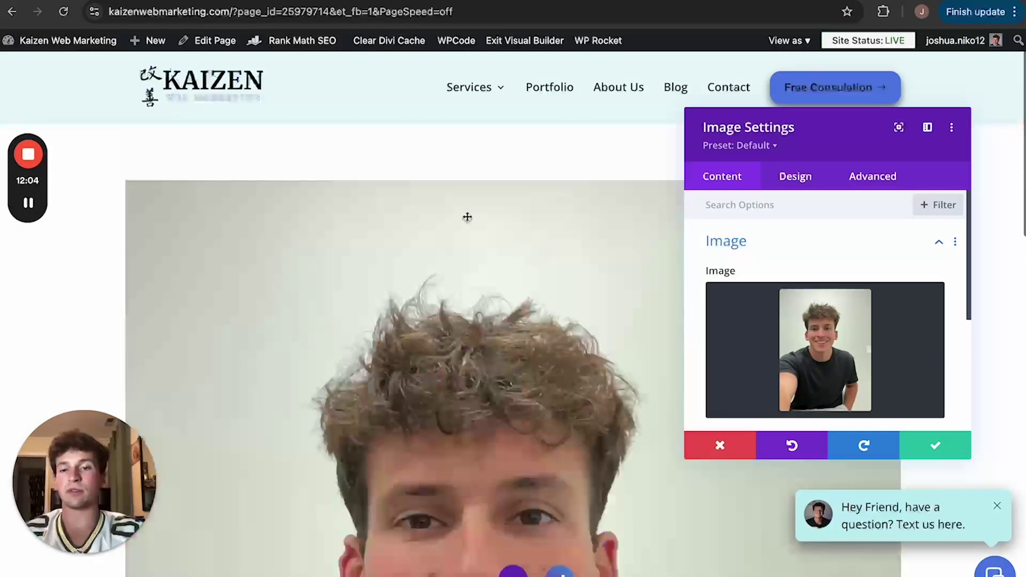
pyautogui.scroll(-10, 370, 301)
pyautogui.scroll(12, 370, 301)
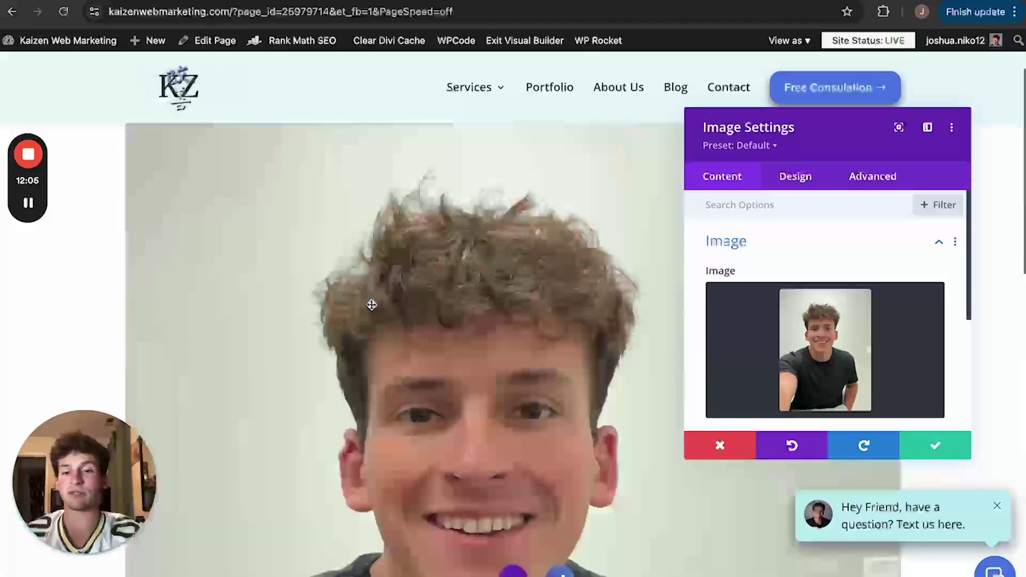
pyautogui.scroll(-2, 370, 301)
pyautogui.click(705, 449)
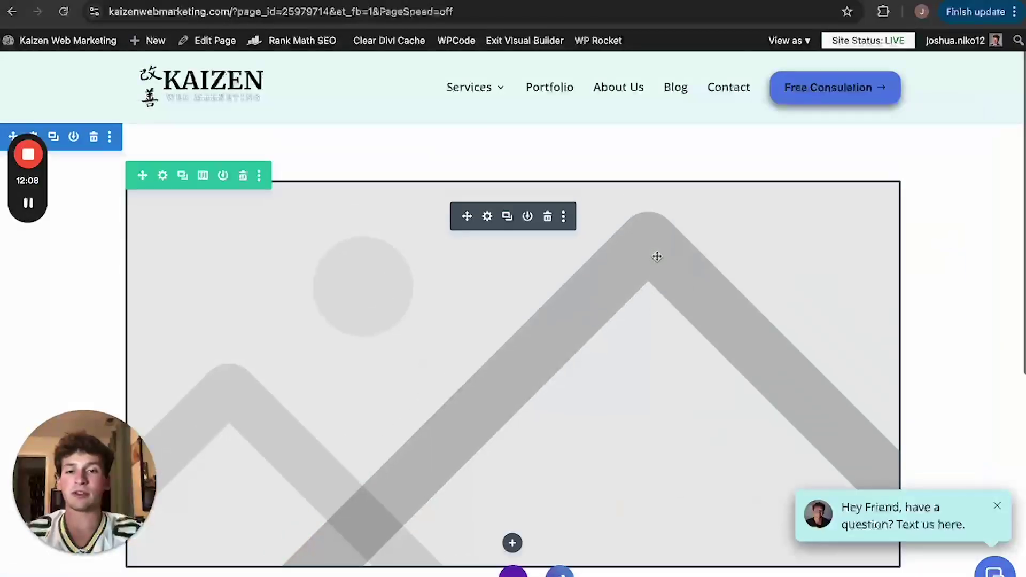
# - Delete the Image module and insert a Menu module in its place
pyautogui.click(548, 217)
pyautogui.click(513, 197)
pyautogui.scroll(-10, 582, 376)
pyautogui.scroll(10, 582, 376)
pyautogui.scroll(-1, 582, 380)
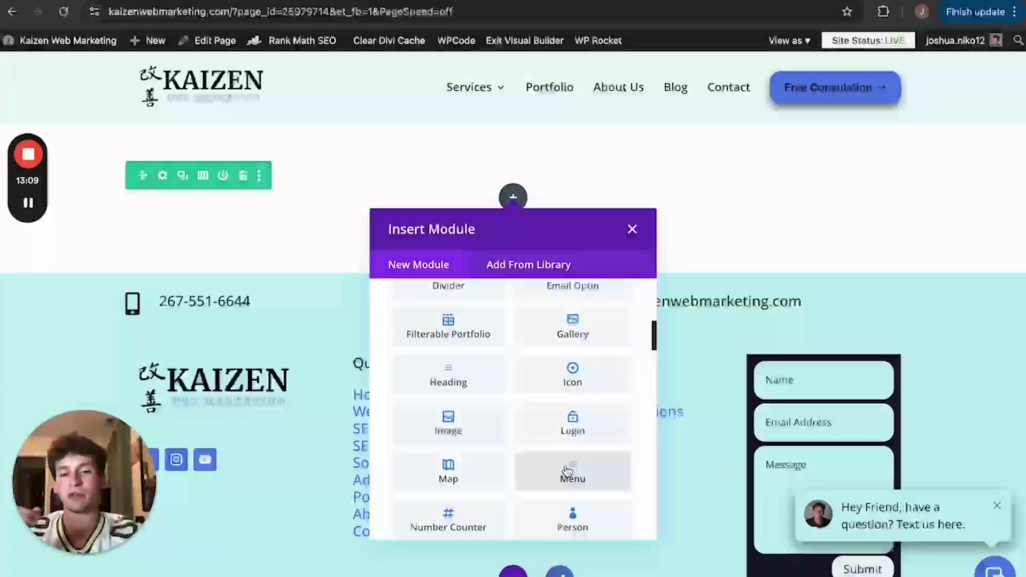
pyautogui.click(568, 471)
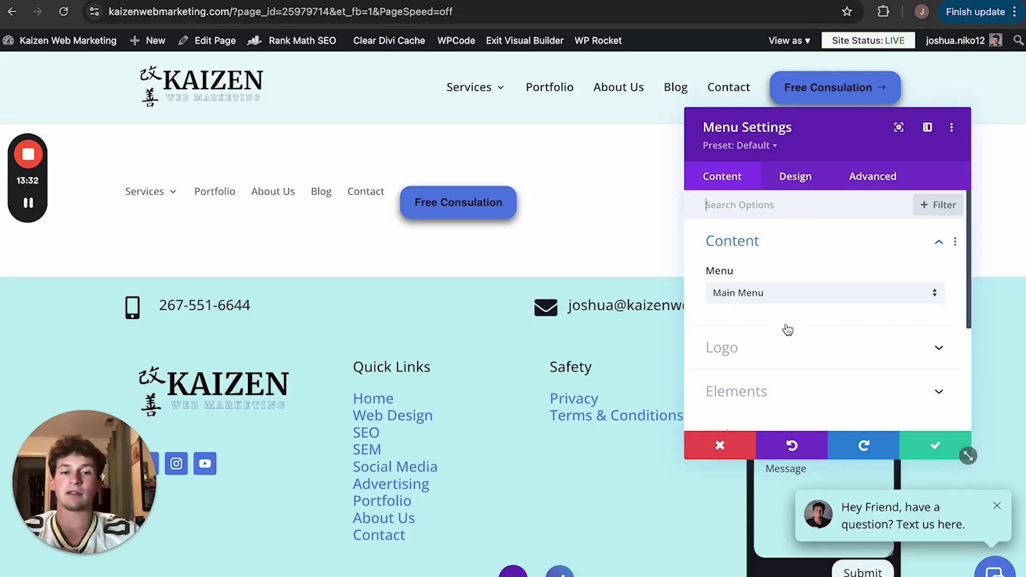
# - Try the Sidebar Menu as the module's menu and discard the change
pyautogui.click(797, 299)
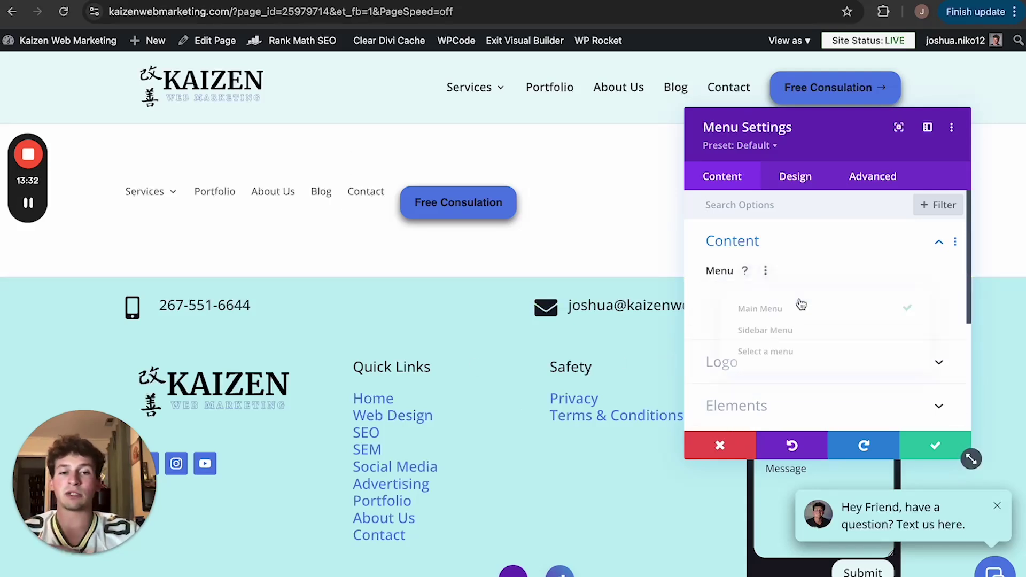
pyautogui.click(769, 330)
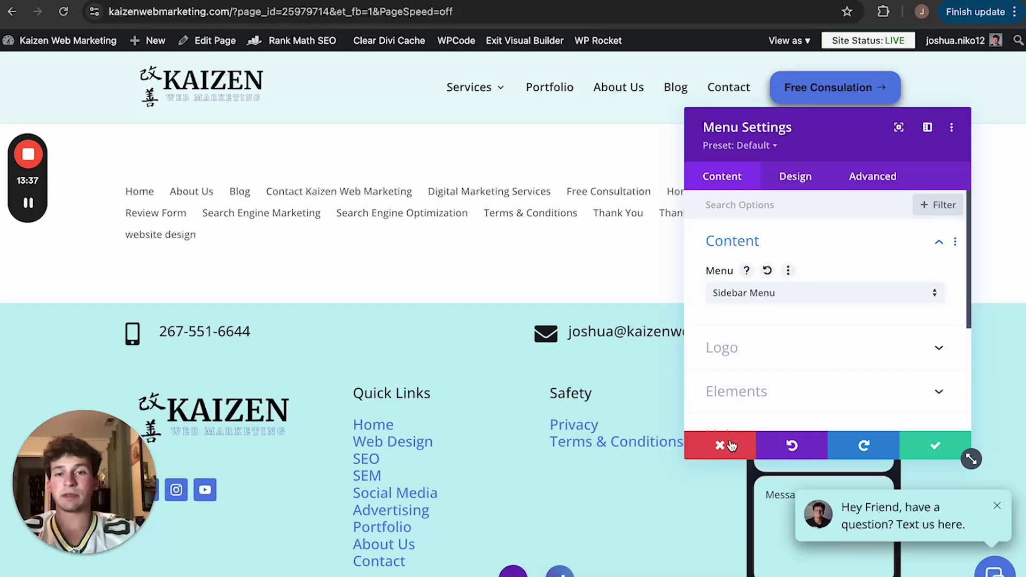
pyautogui.moveTo(775, 128)
pyautogui.mouseDown()
pyautogui.moveTo(836, 394)
pyautogui.moveTo(770, 137)
pyautogui.mouseUp()
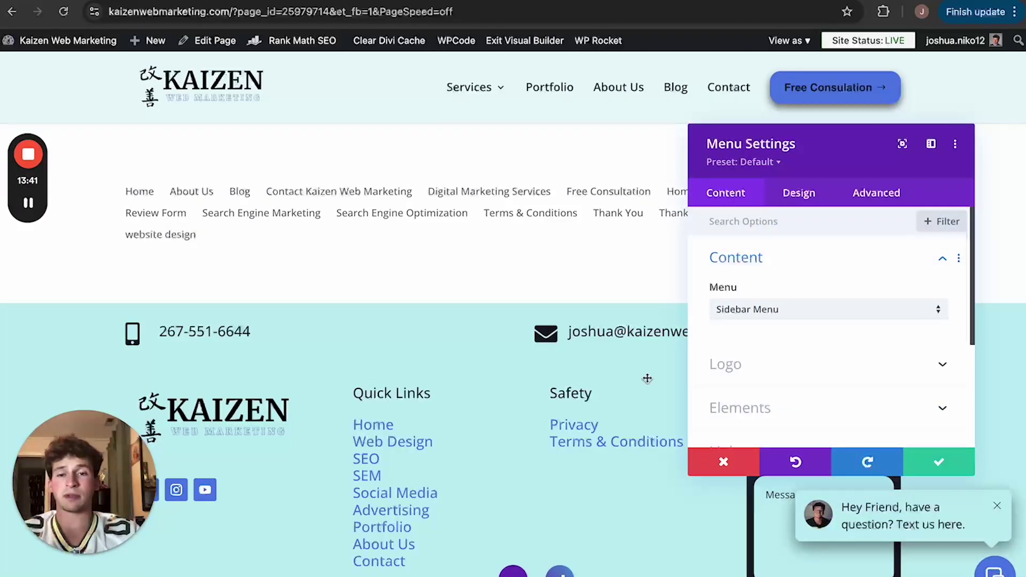
pyautogui.click(720, 460)
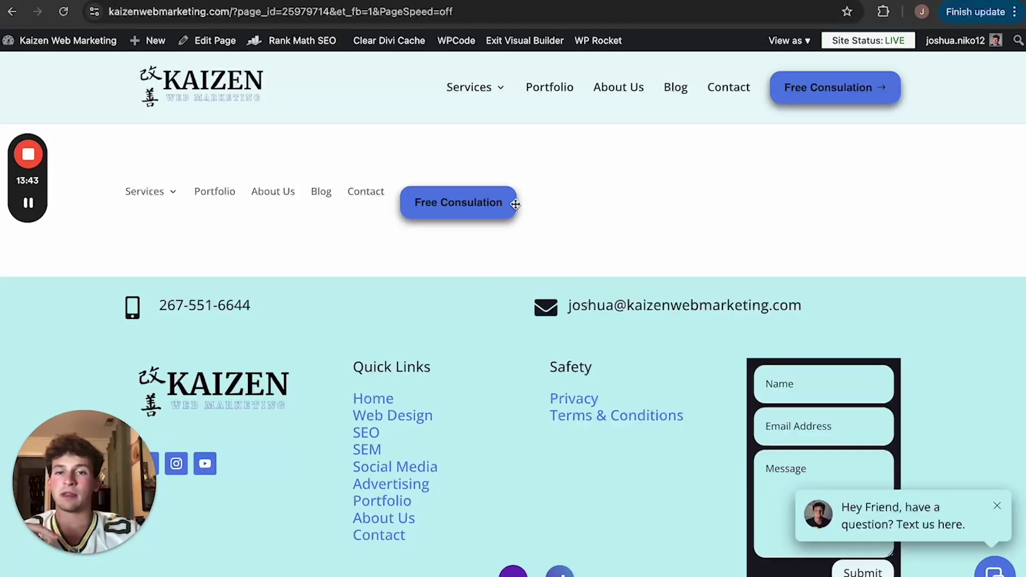
# - Delete the Menu module and insert a Number Counter module into the empty row
pyautogui.click(545, 188)
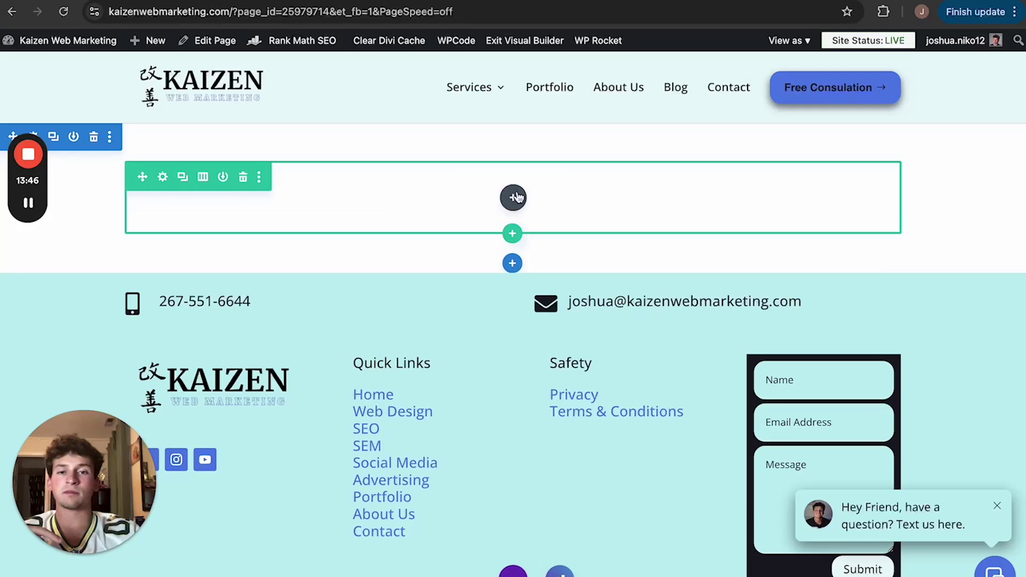
pyautogui.click(513, 198)
pyautogui.scroll(-10, 528, 378)
pyautogui.scroll(4, 531, 378)
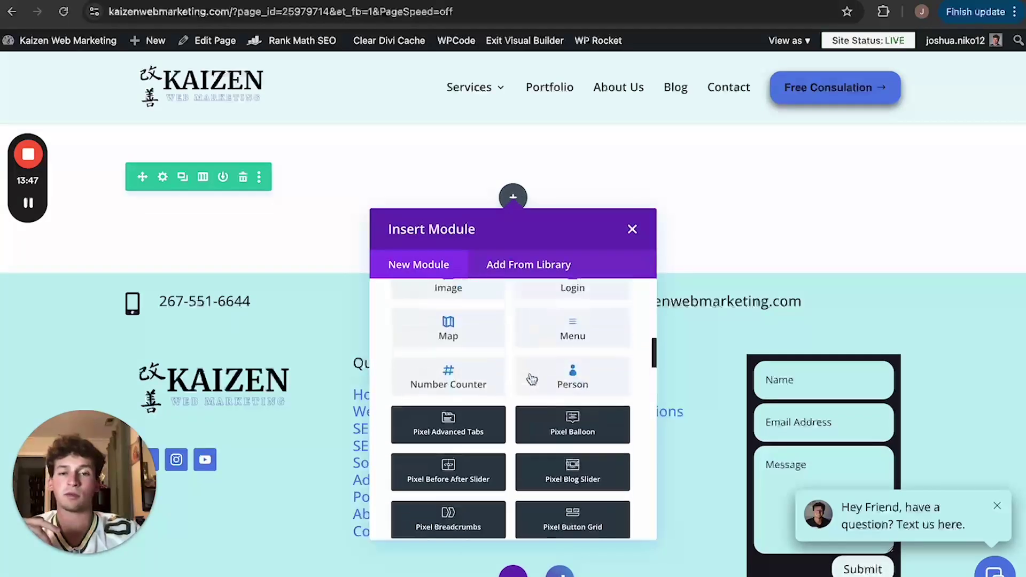
pyautogui.scroll(-6, 488, 437)
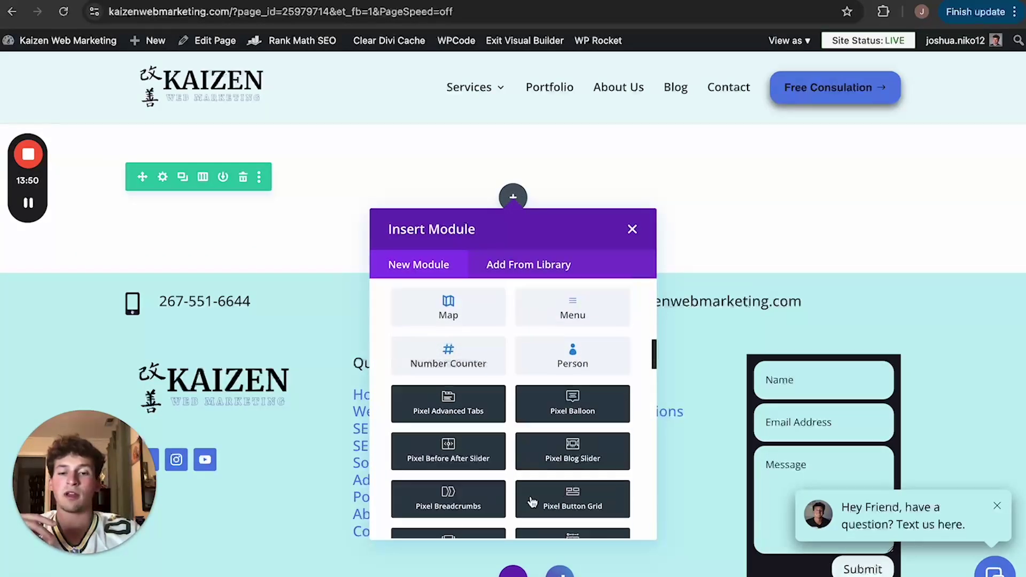
pyautogui.scroll(4, 510, 423)
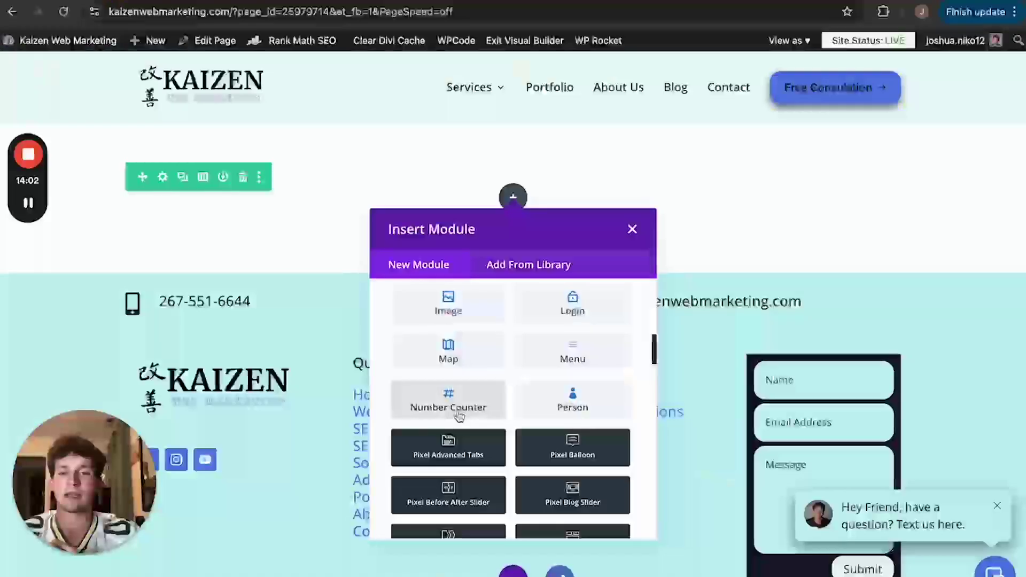
pyautogui.click(458, 415)
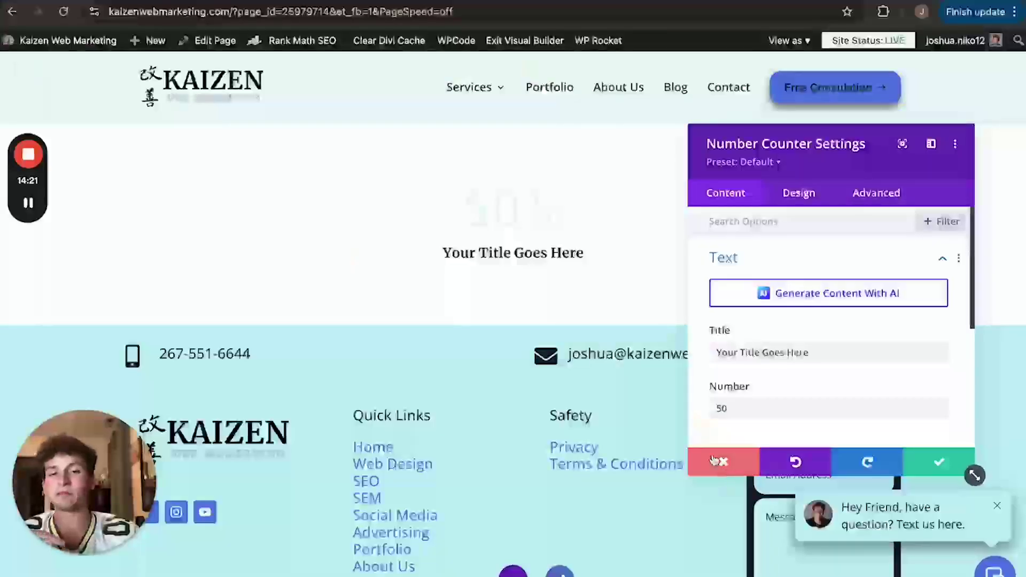
# - Close the Number Counter settings without saving and replace that module with a Person module
pyautogui.click(724, 460)
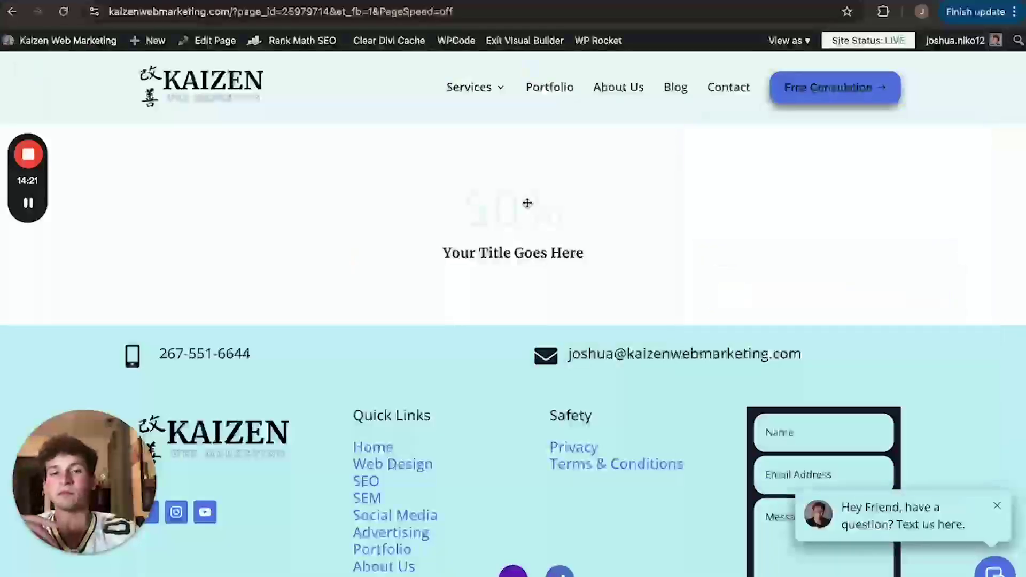
pyautogui.click(548, 188)
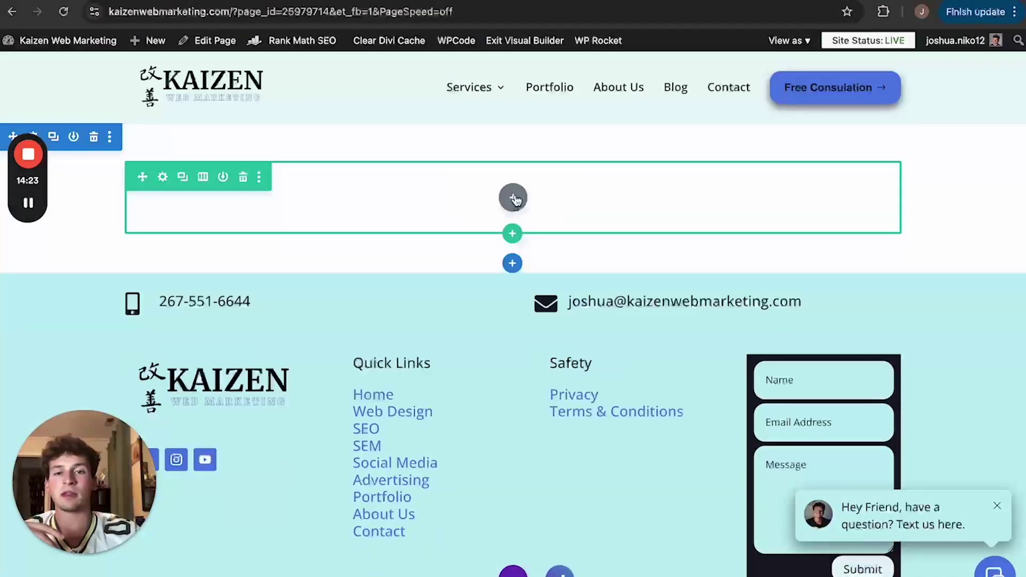
pyautogui.click(515, 199)
pyautogui.scroll(-10, 585, 355)
pyautogui.scroll(5, 586, 354)
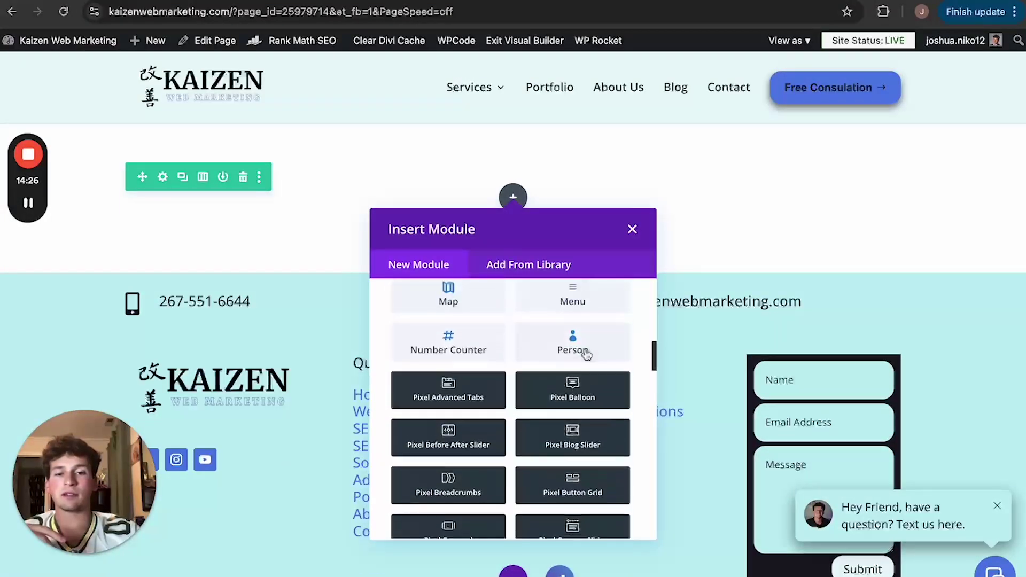
pyautogui.click(587, 353)
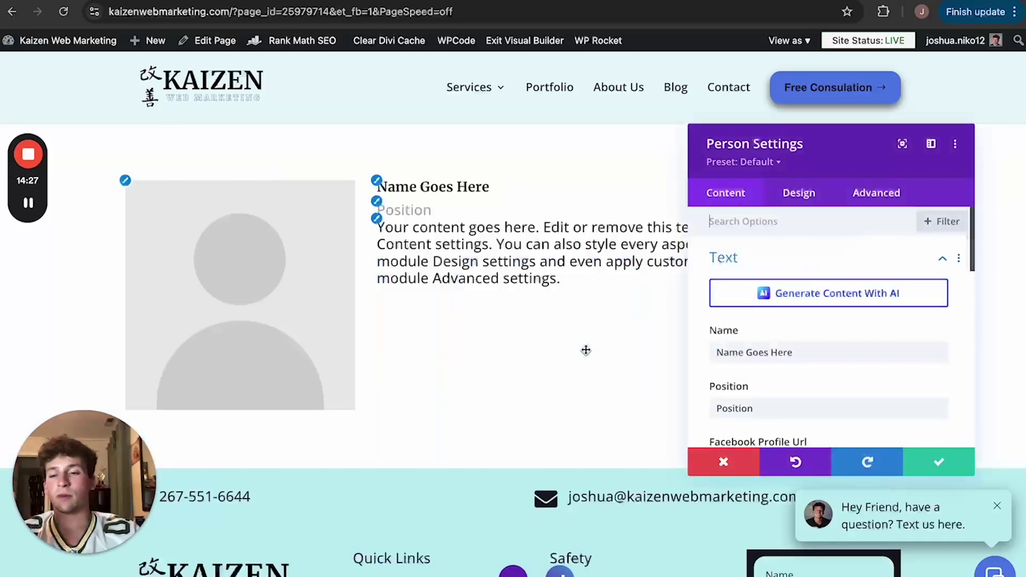